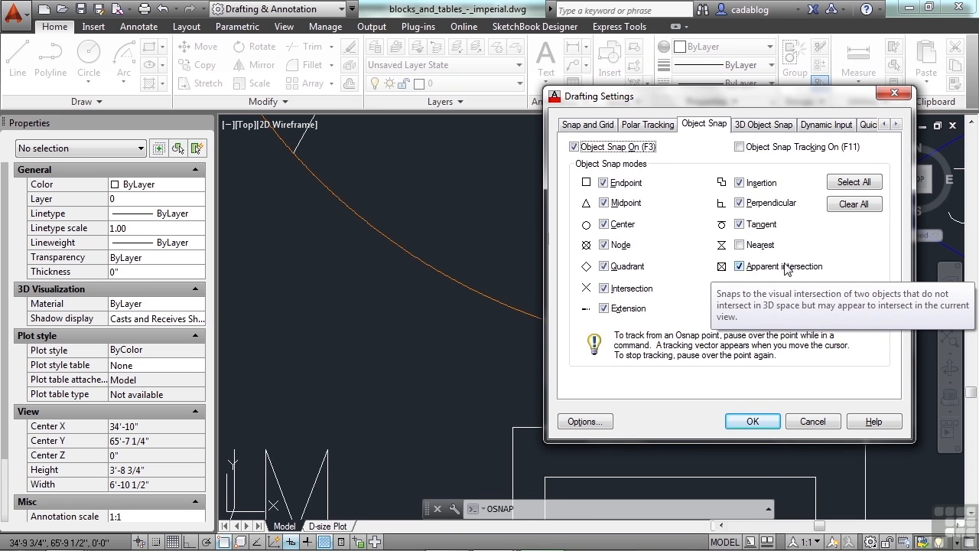
Accept the object snap settings and draw a short, gently sloped line in the open area above the magenta circle symbol
{"action": "left_click", "coordinate": [752, 422]}
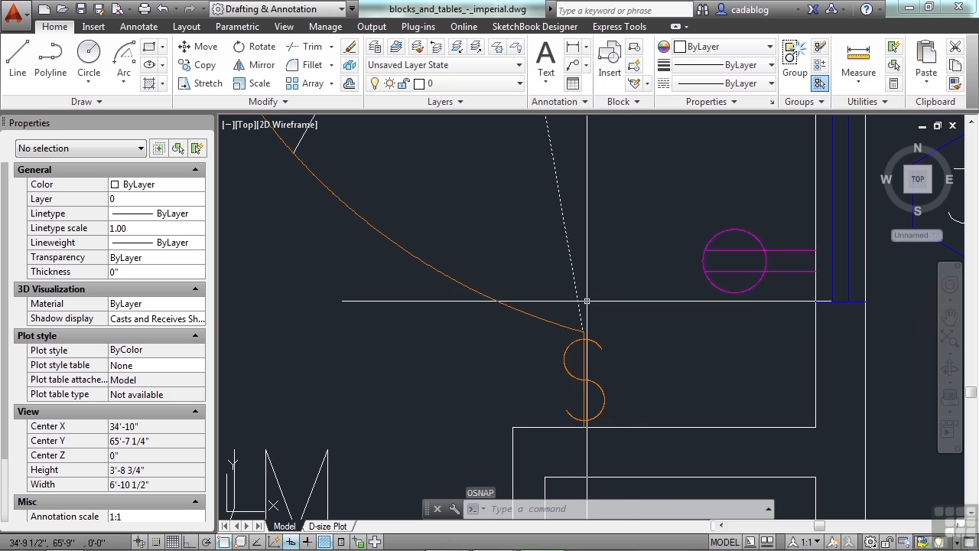
{"action": "type", "text": "l"}
{"action": "key", "text": "Return"}
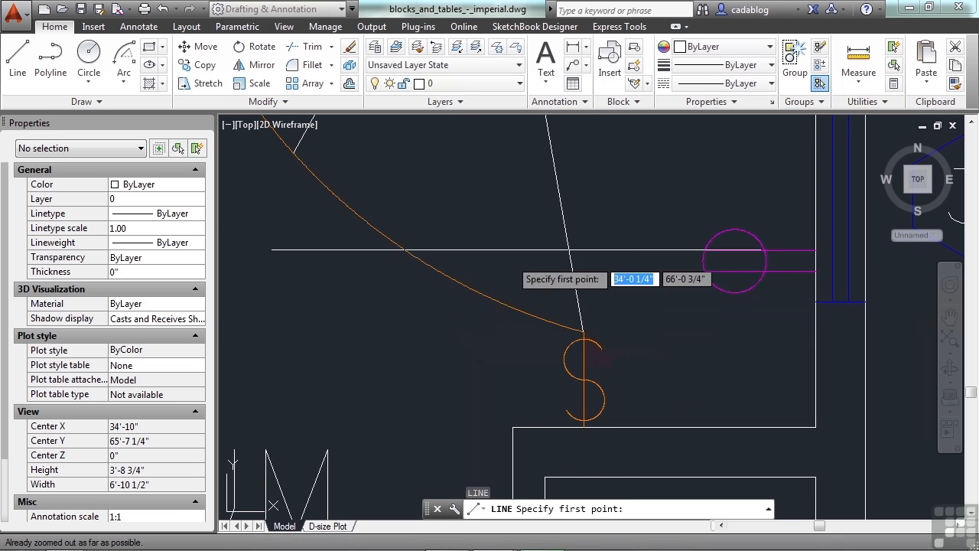
{"action": "left_click", "coordinate": [710, 169]}
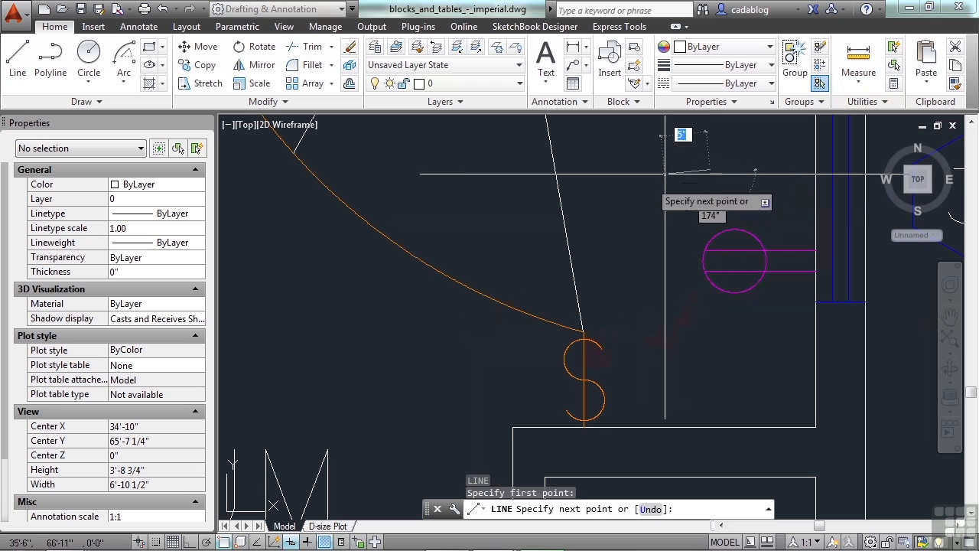
{"action": "left_click", "coordinate": [625, 188]}
{"action": "key", "text": "Return"}
Draw a line from the open area beside the long steep line to its apparent intersection with the short sloped line
{"action": "middle_click_drag", "start_coordinate": [612, 267], "coordinate": [554, 326]}
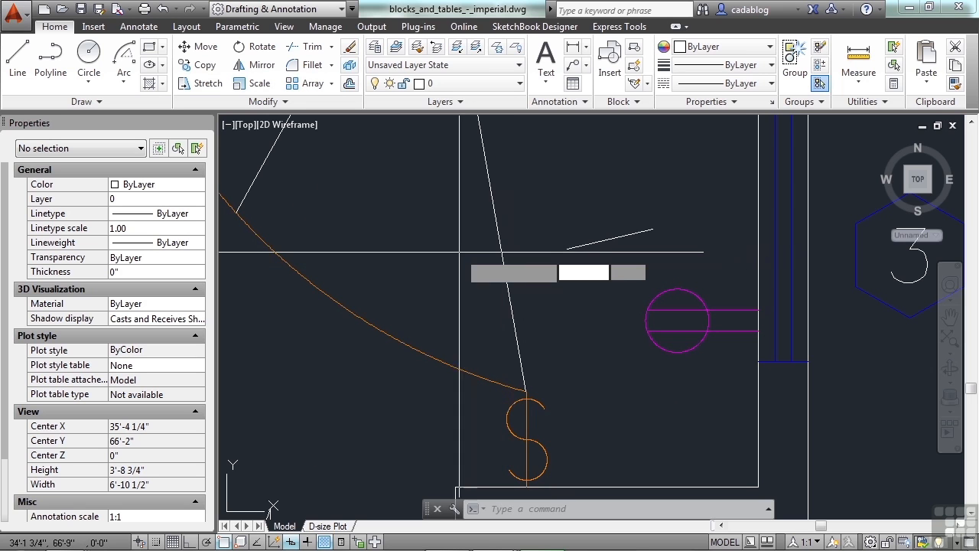
{"action": "type", "text": "l"}
{"action": "key", "text": "Return"}
{"action": "left_click", "coordinate": [376, 181]}
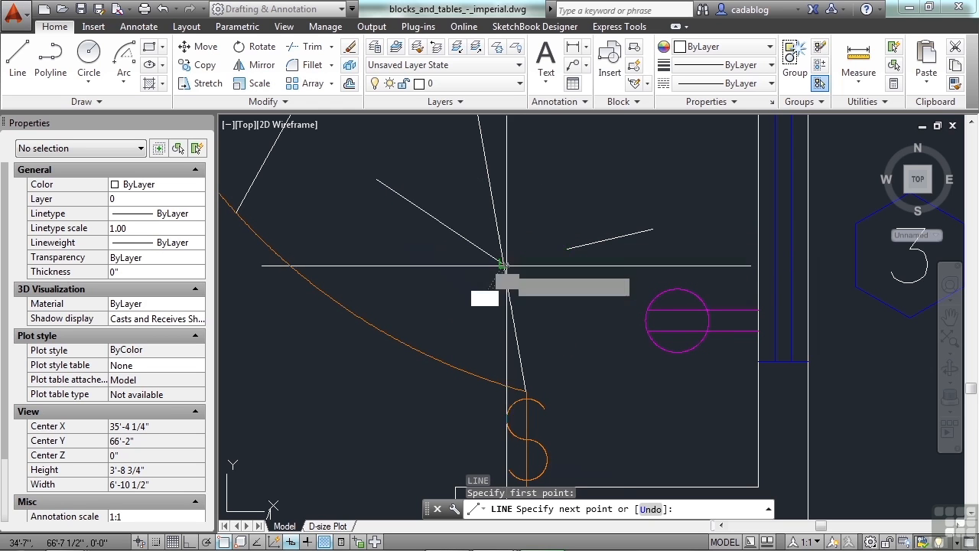
{"action": "left_click", "coordinate": [503, 264]}
{"action": "key", "text": "Return"}
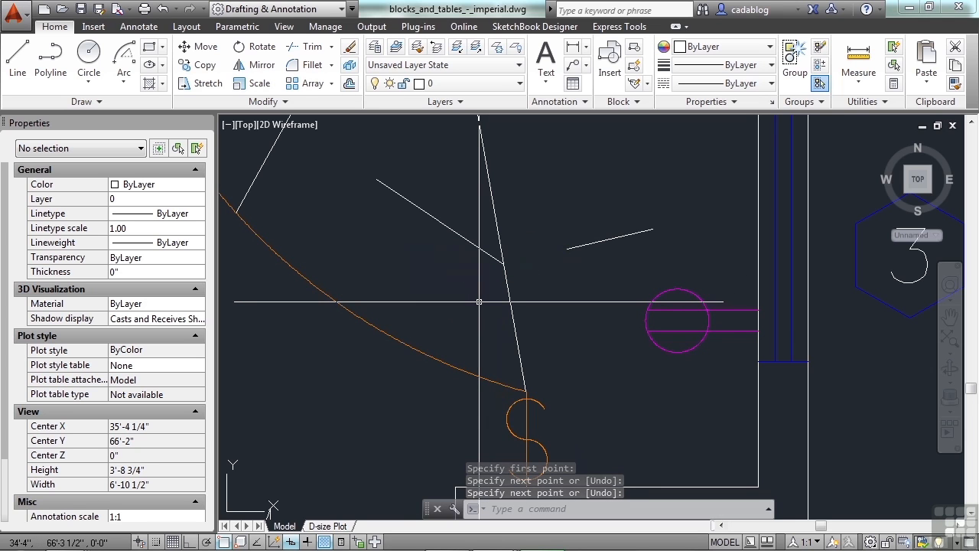
Extend the short sloped line to the long steep line
{"action": "type", "text": "ex"}
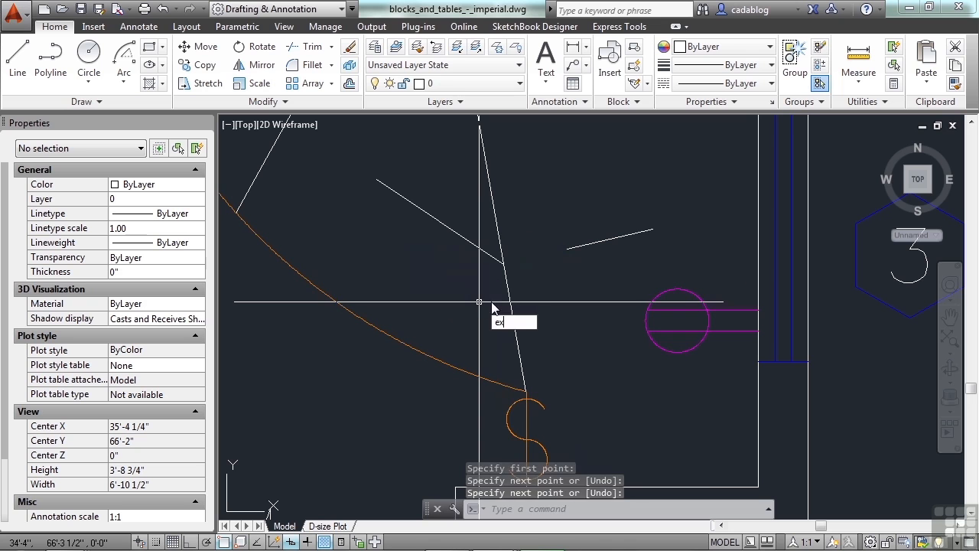
{"action": "key", "text": "Return"}
{"action": "left_click", "coordinate": [505, 281]}
{"action": "key", "text": "Return"}
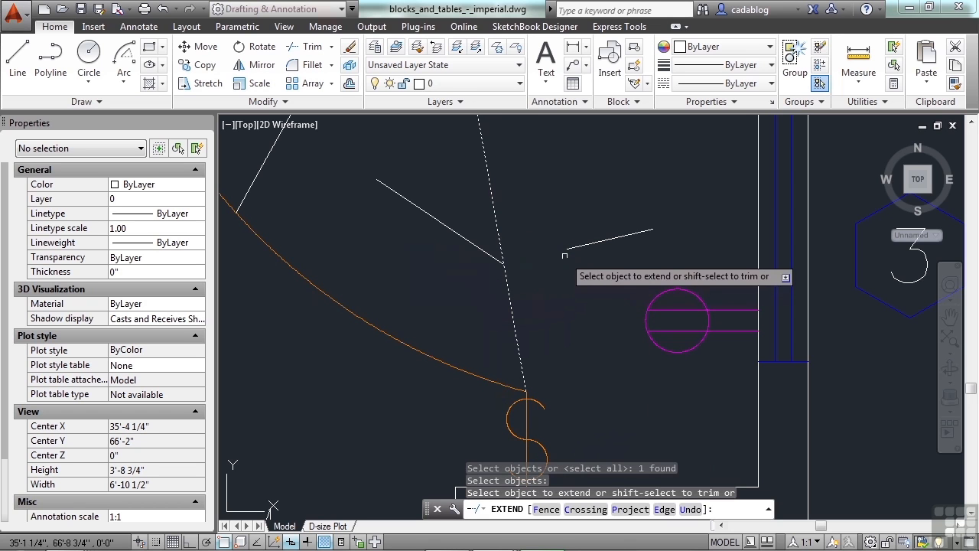
{"action": "key", "text": "Return"}
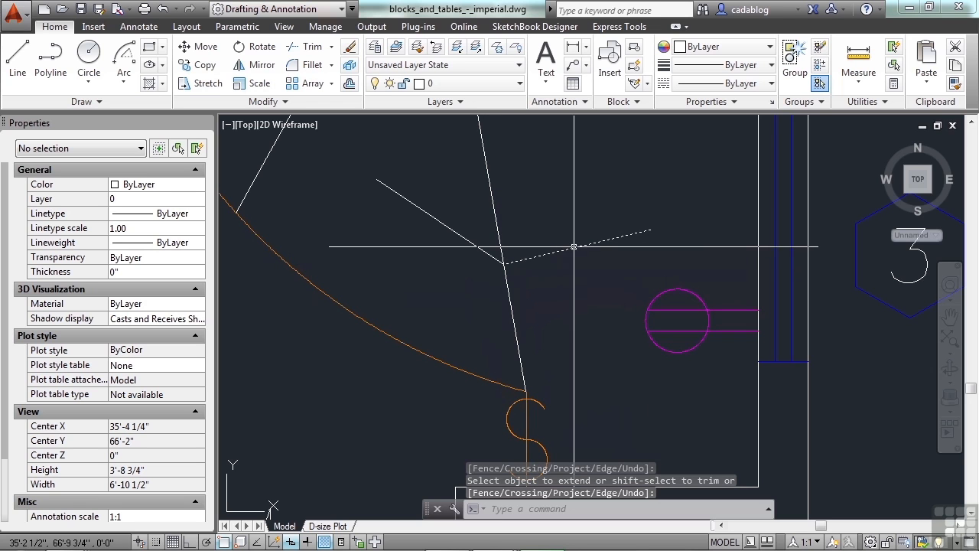
Break the extended sloped line with a chosen first point, removing the piece adjoining the long steep line
{"action": "type", "text": "br"}
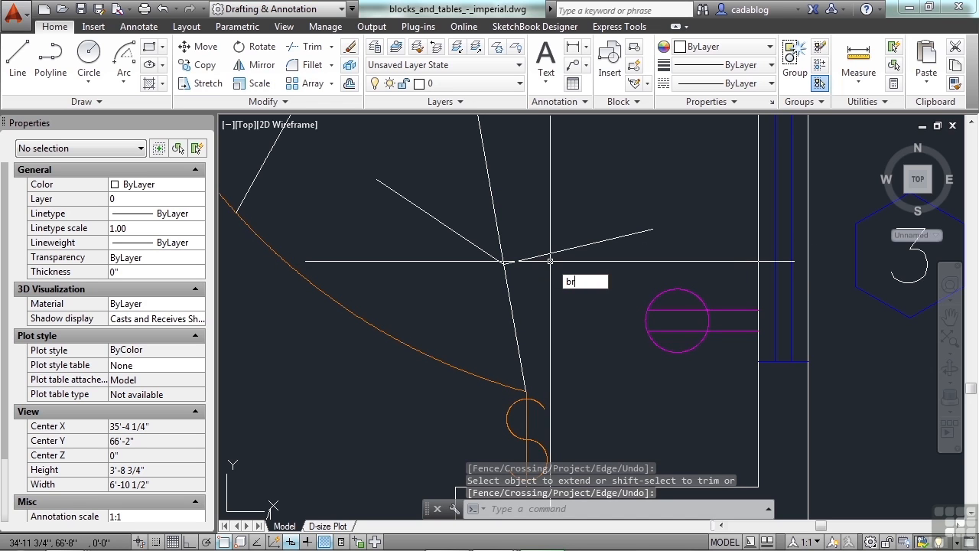
{"action": "type", "text": "eak"}
{"action": "key", "text": "Return"}
{"action": "left_click", "coordinate": [545, 254]}
{"action": "type", "text": "f"}
{"action": "key", "text": "Return"}
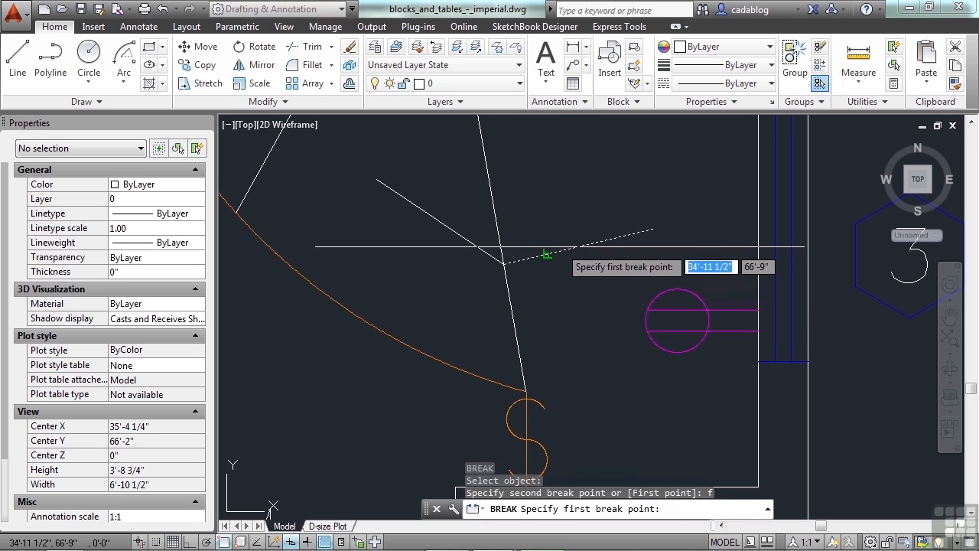
{"action": "left_click", "coordinate": [505, 264]}
{"action": "left_click", "coordinate": [548, 261]}
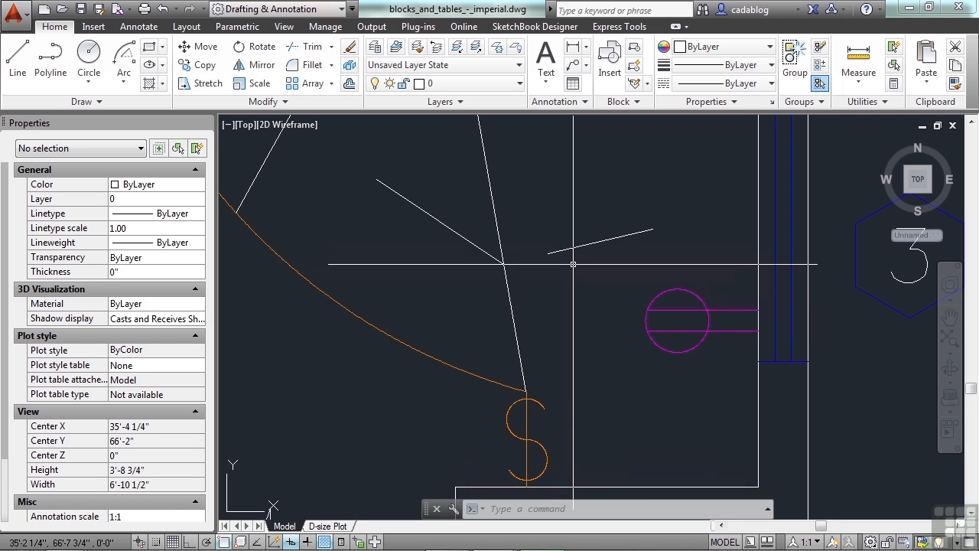
Review the Apparent intersection mode in the object snap settings
{"action": "type", "text": "os"}
{"action": "key", "text": "Return"}
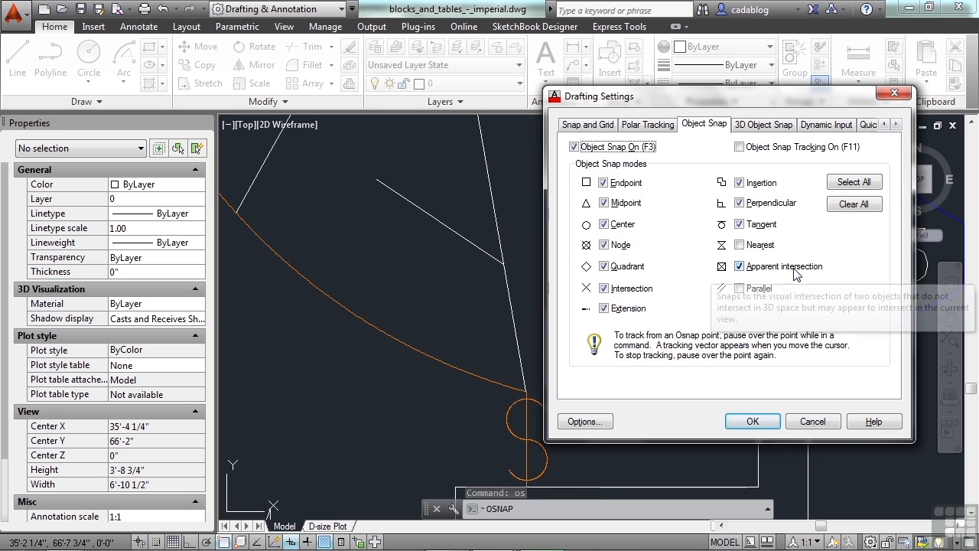
{"action": "left_click", "coordinate": [753, 422]}
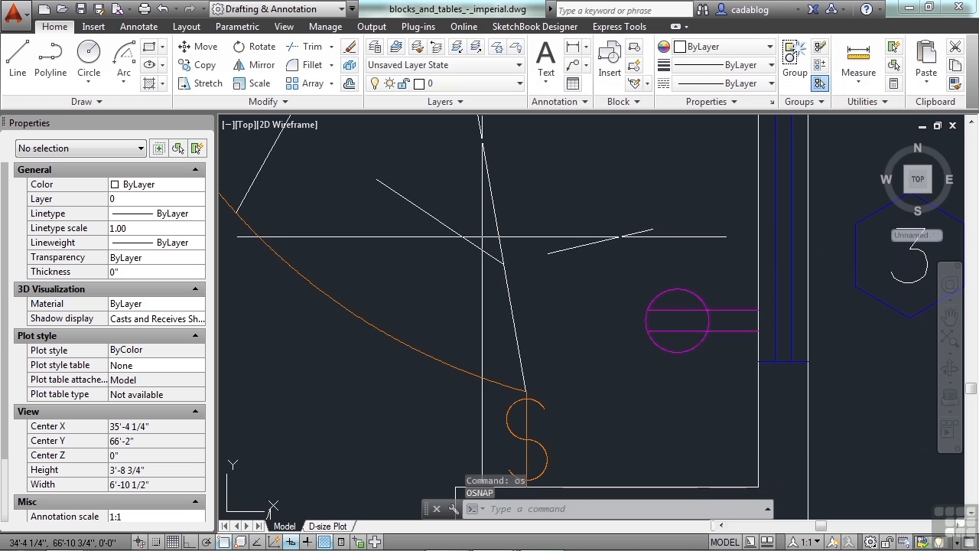
Erase the line that runs into the long steep line
{"action": "left_click", "coordinate": [464, 228]}
{"action": "left_click", "coordinate": [436, 255]}
{"action": "key", "text": "Delete"}
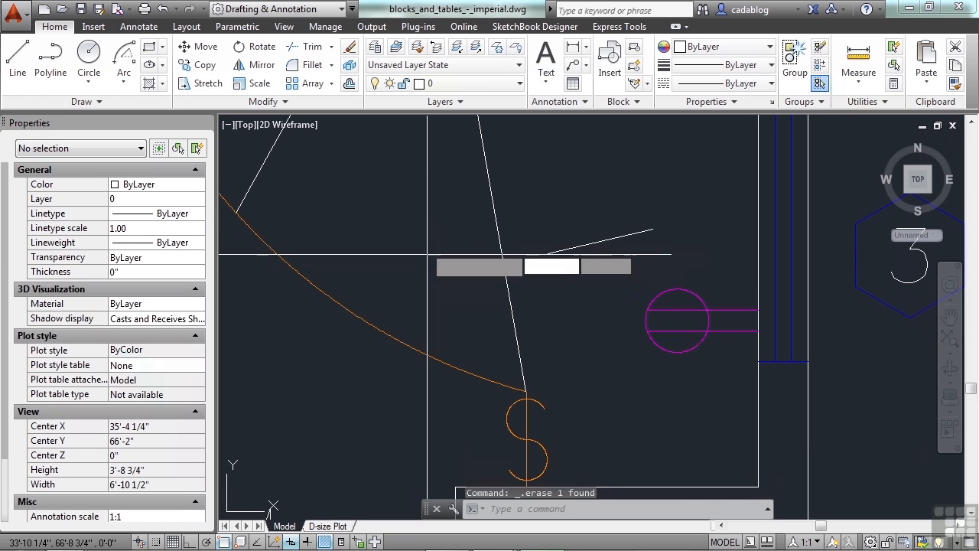
Redraw the line from the open area to the apparent intersection of the long steep line and the short sloped line
{"action": "type", "text": "l"}
{"action": "key", "text": "Return"}
{"action": "left_click", "coordinate": [389, 194]}
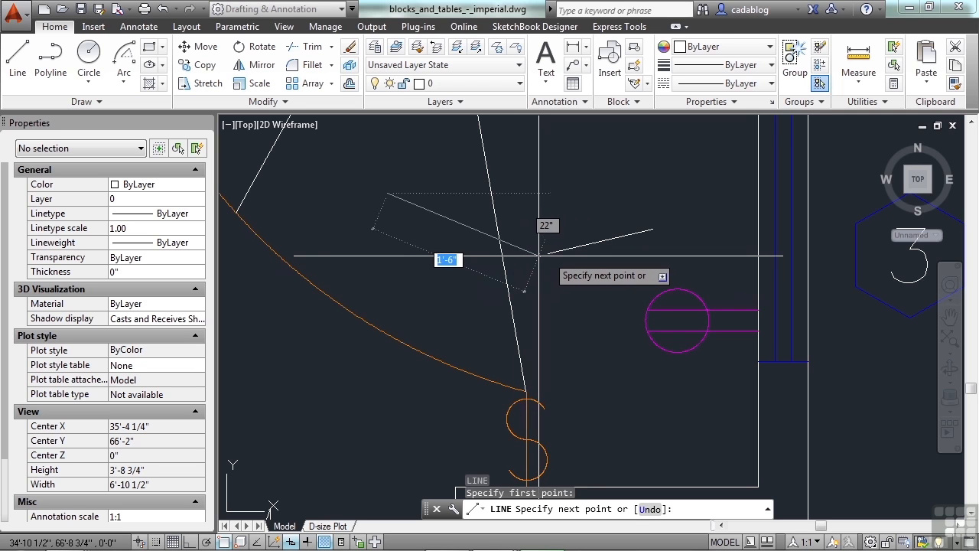
{"action": "left_click", "coordinate": [503, 263]}
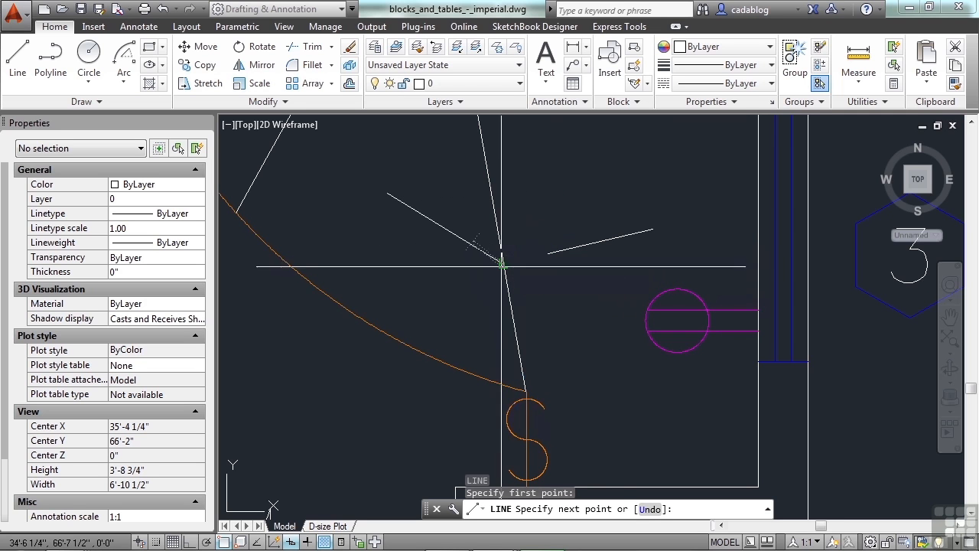
{"action": "key", "text": "Return"}
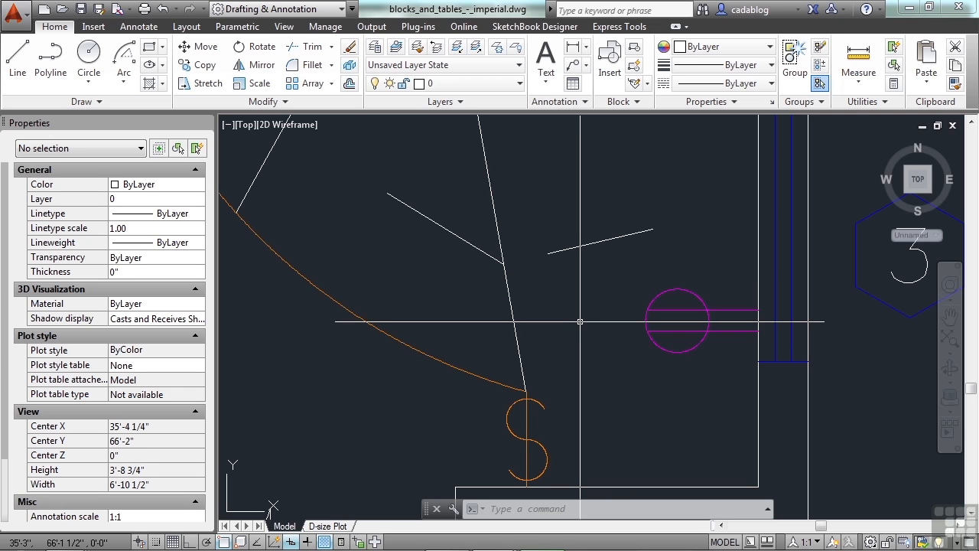
Enable the Parallel object snap mode
{"action": "type", "text": "os"}
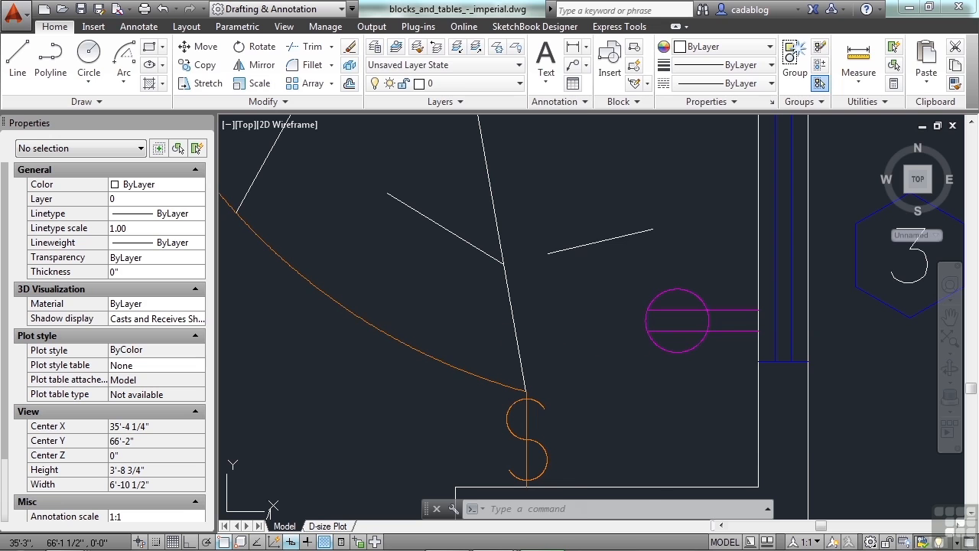
{"action": "key", "text": "Return"}
{"action": "left_click", "coordinate": [767, 294]}
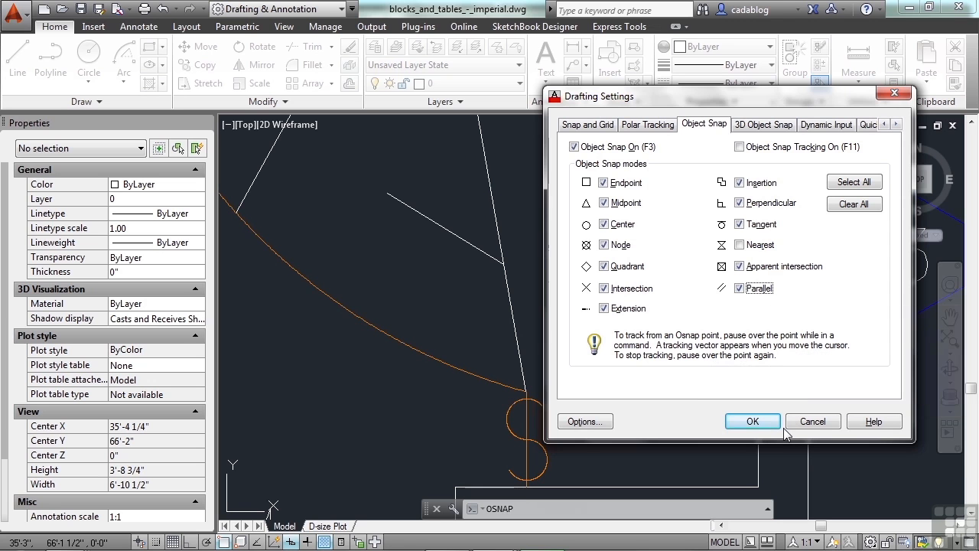
{"action": "left_click", "coordinate": [753, 422]}
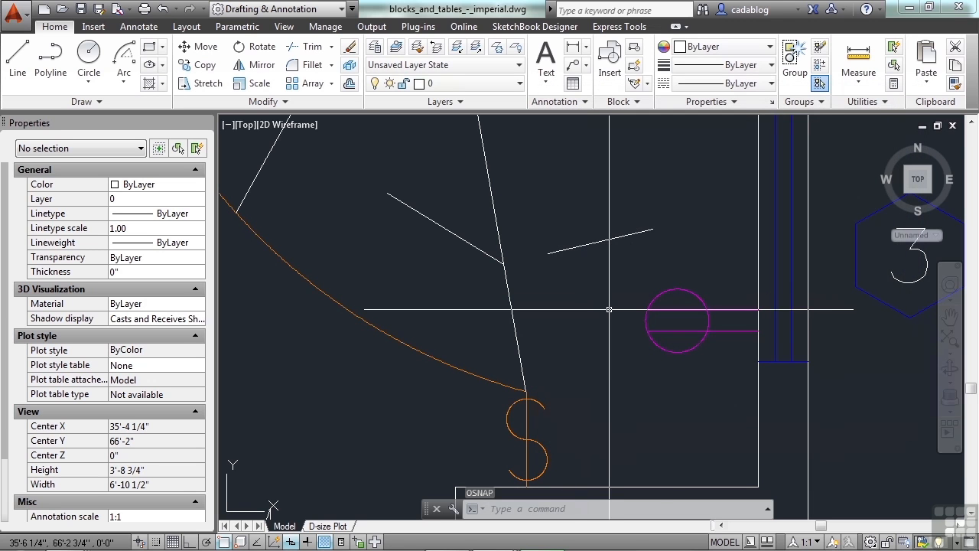
Draw a line from a point below the short sloped line up to that line
{"action": "type", "text": "l"}
{"action": "key", "text": "Return"}
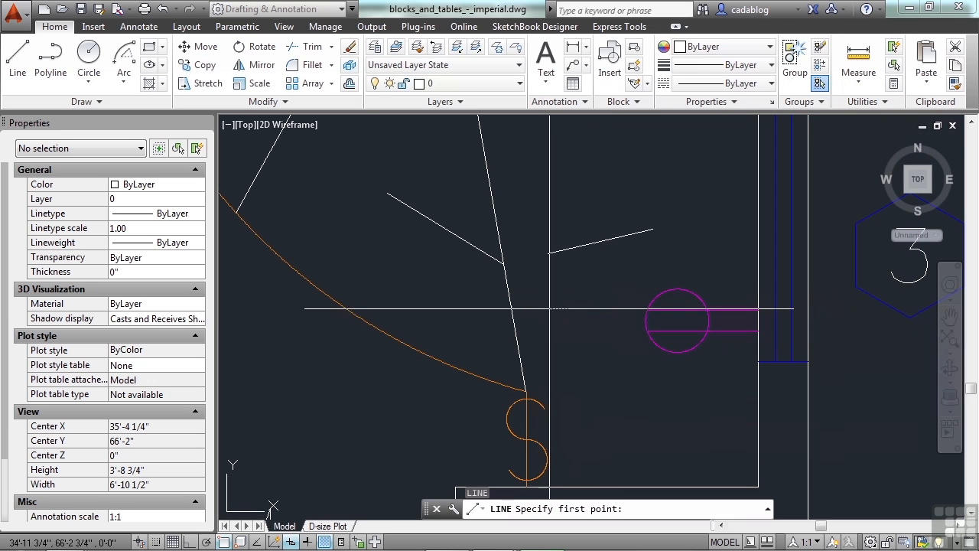
{"action": "left_click", "coordinate": [549, 252]}
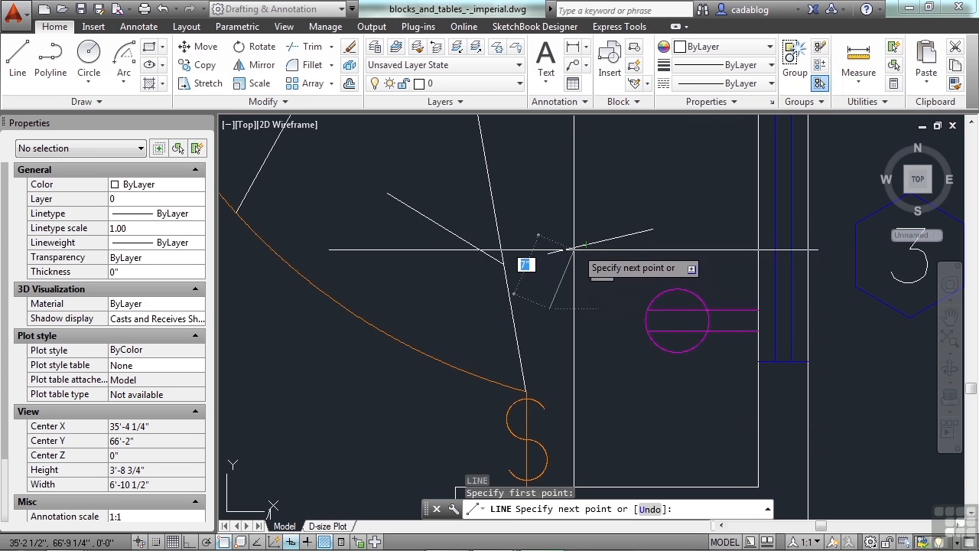
{"action": "scroll", "coordinate": [576, 247], "scroll_direction": "up", "scroll_amount": 4}
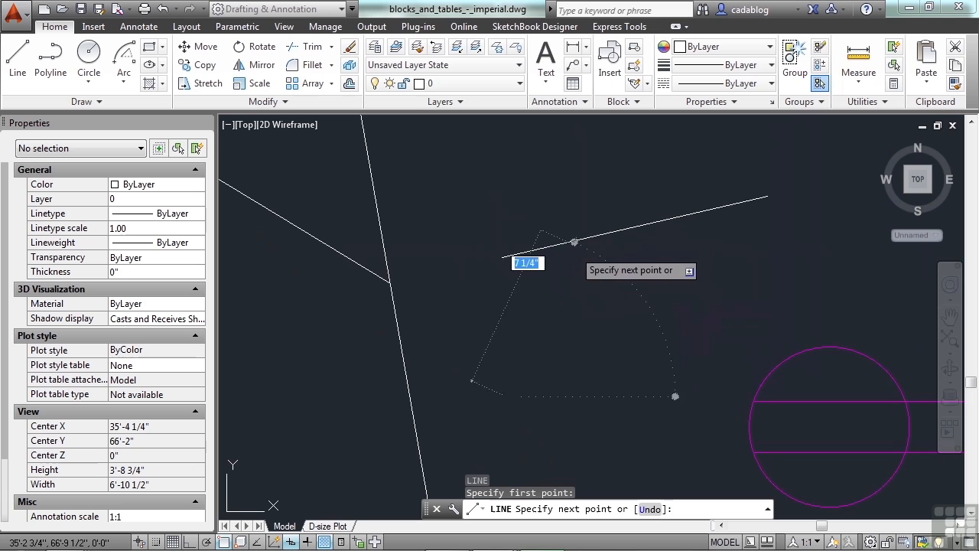
{"action": "left_click", "coordinate": [566, 242]}
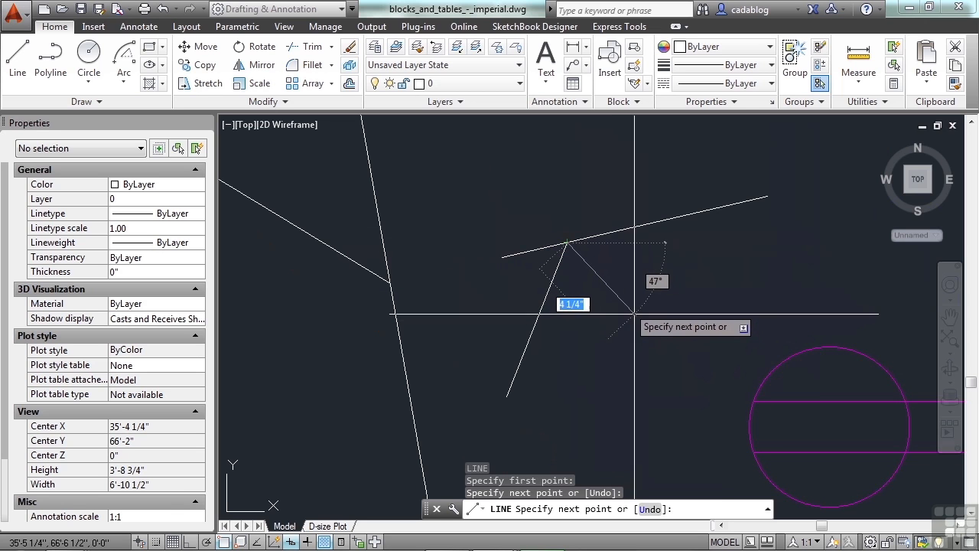
{"action": "key", "text": "Escape"}
Erase the line that rises to meet the short sloped line
{"action": "type", "text": "e"}
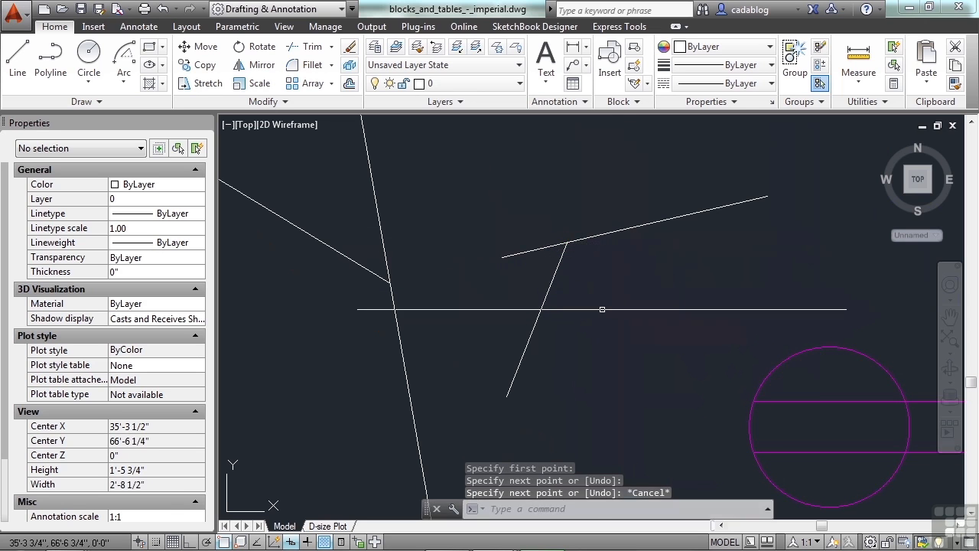
{"action": "key", "text": "Return"}
{"action": "left_click", "coordinate": [599, 307]}
{"action": "left_click", "coordinate": [526, 292]}
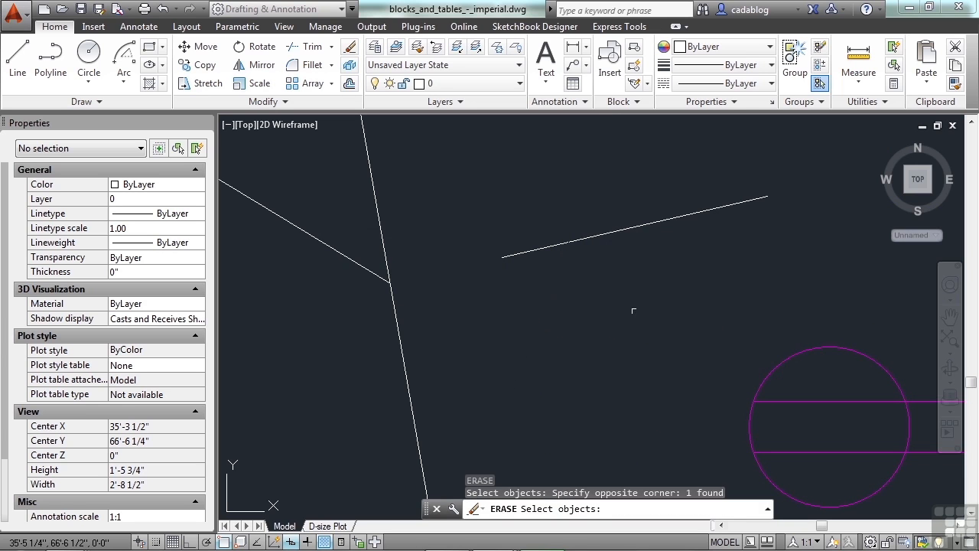
{"action": "key", "text": "Return"}
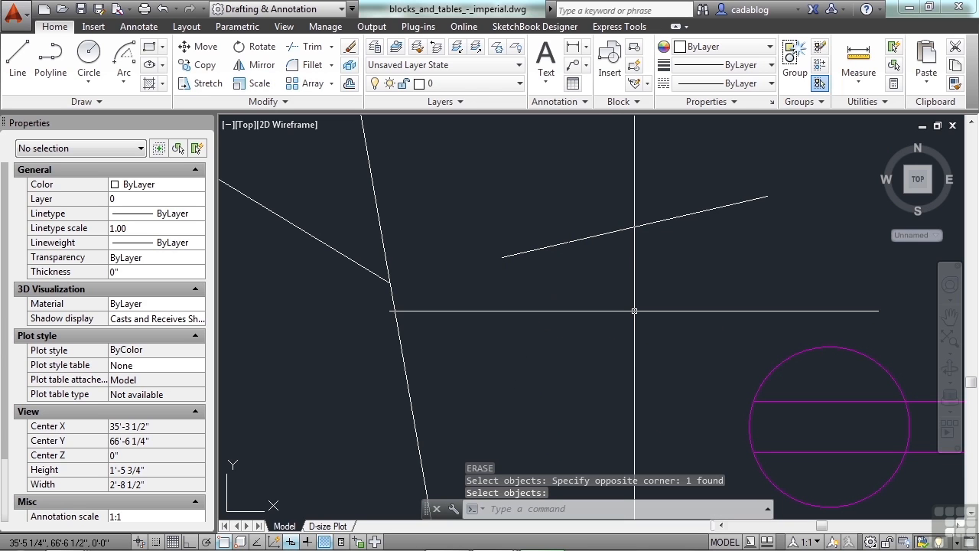
Offset the short sloped line to its lower side by a distance picked with two points
{"action": "type", "text": "o"}
{"action": "key", "text": "Return"}
{"action": "left_click", "coordinate": [635, 257]}
{"action": "left_click", "coordinate": [624, 227]}
{"action": "left_click", "coordinate": [624, 228]}
{"action": "left_click", "coordinate": [654, 294]}
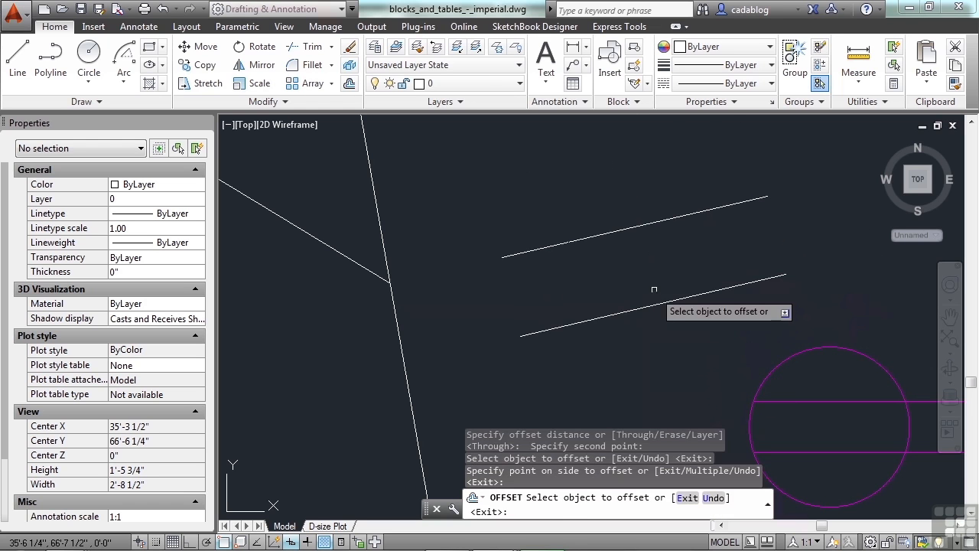
{"action": "key", "text": "Return"}
Erase the offset copy below the short sloped line
{"action": "type", "text": "e"}
{"action": "key", "text": "Return"}
{"action": "left_click", "coordinate": [667, 284]}
{"action": "left_click", "coordinate": [651, 343]}
{"action": "key", "text": "Return"}
Draw a line below the short sloped line and parallel to it, using the Parallel object snap
{"action": "type", "text": "l"}
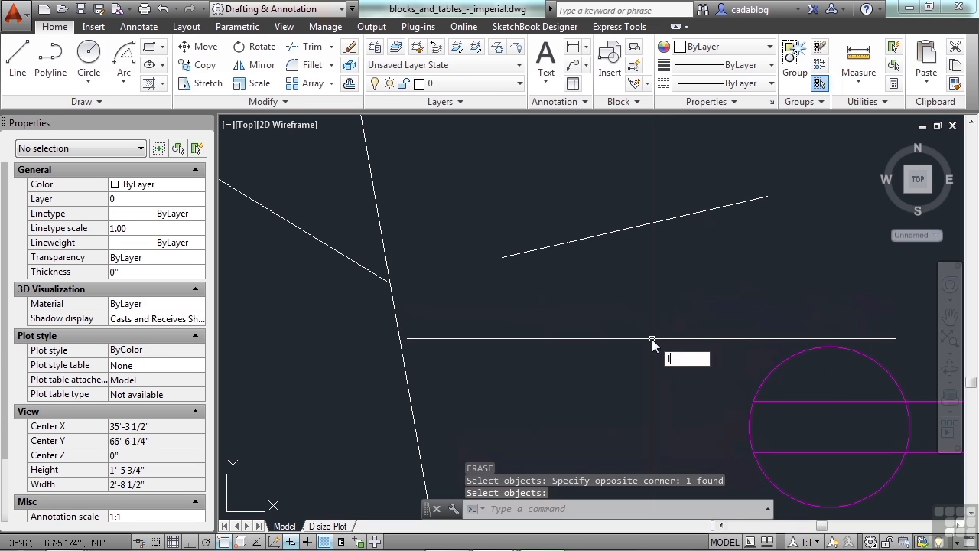
{"action": "key", "text": "Return"}
{"action": "left_click", "coordinate": [506, 298]}
{"action": "type", "text": "3ar"}
{"action": "key", "text": "Return"}
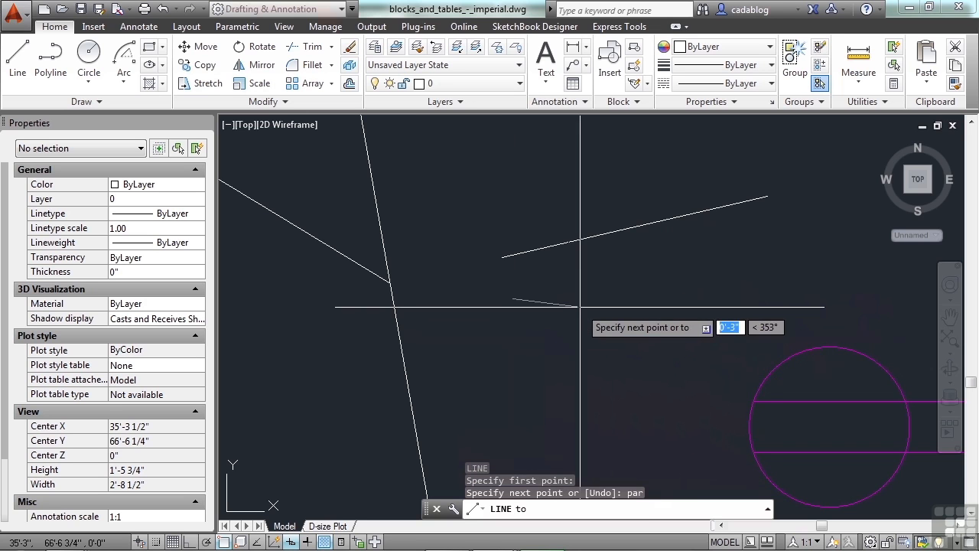
{"action": "left_click", "coordinate": [656, 224]}
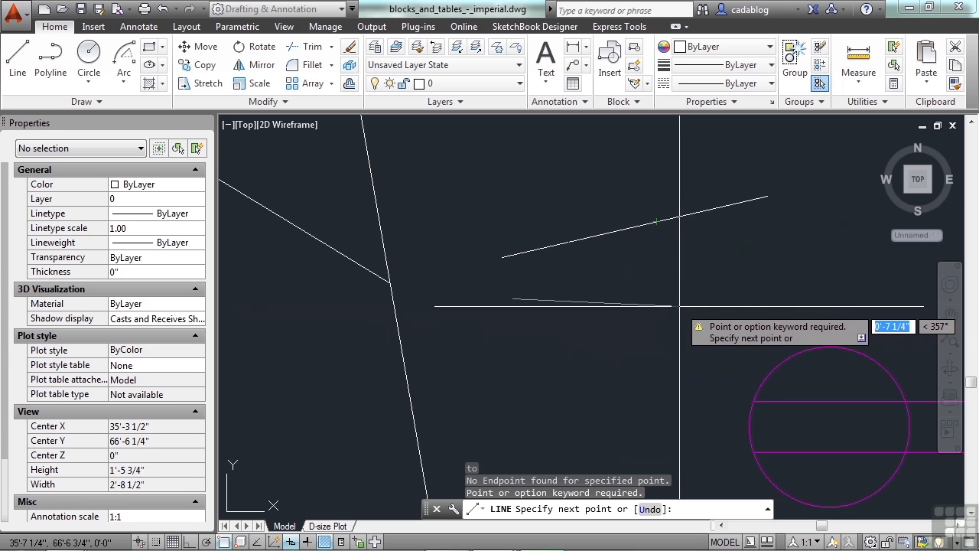
{"action": "left_click", "coordinate": [714, 251]}
{"action": "key", "text": "Return"}
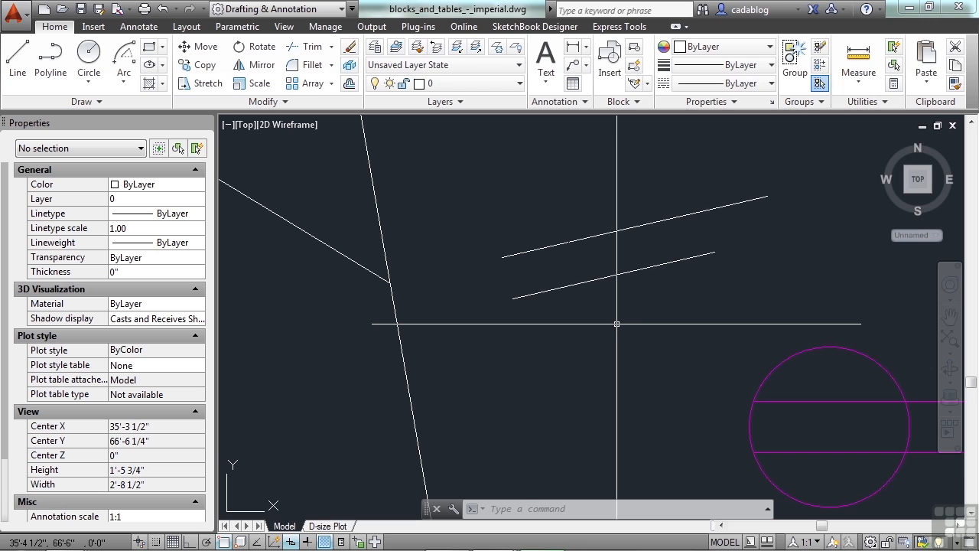
Disable the Parallel object snap mode in the drafting settings
{"action": "key", "text": "Return"}
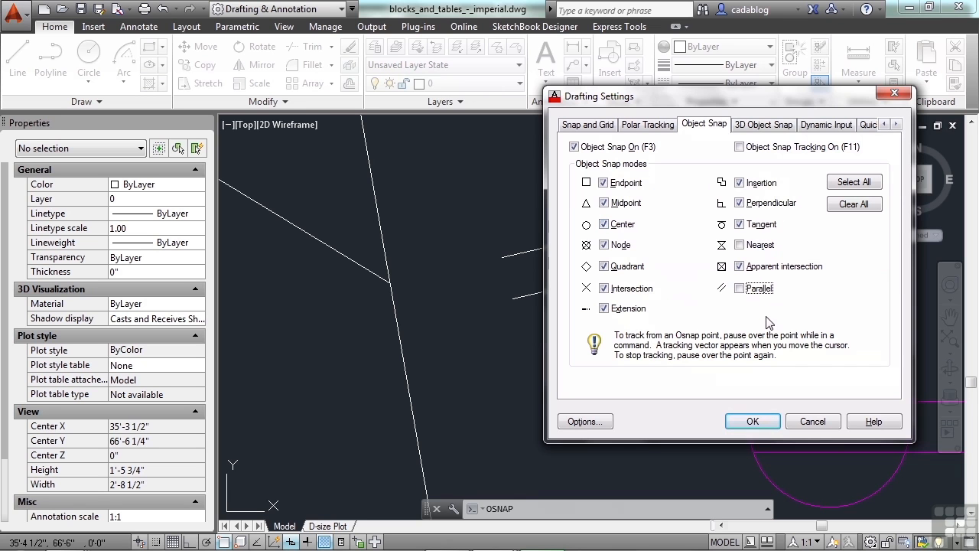
{"action": "left_click", "coordinate": [768, 426]}
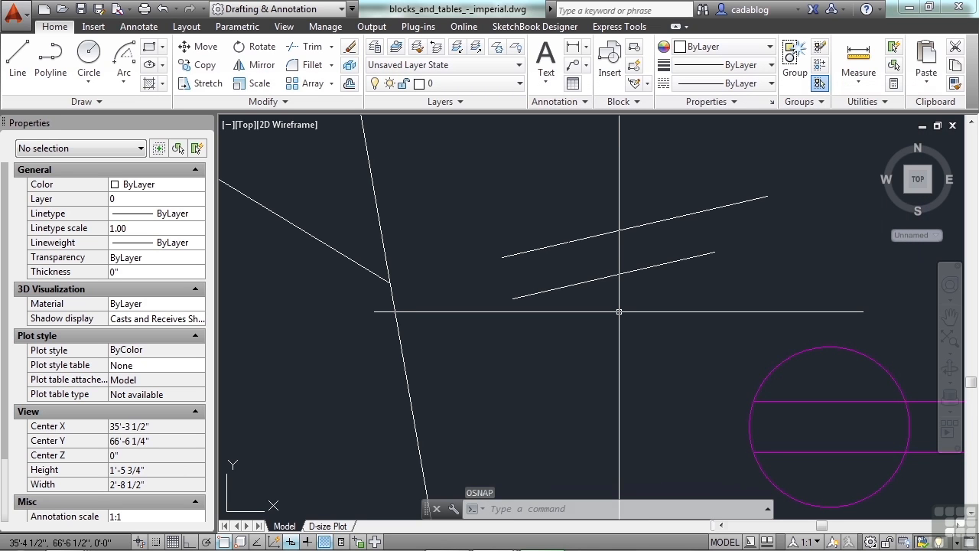
Review the running object snap modes in the drafting settings from the snap override menu while a line is in progress
{"action": "type", "text": "l"}
{"action": "key", "text": "Return"}
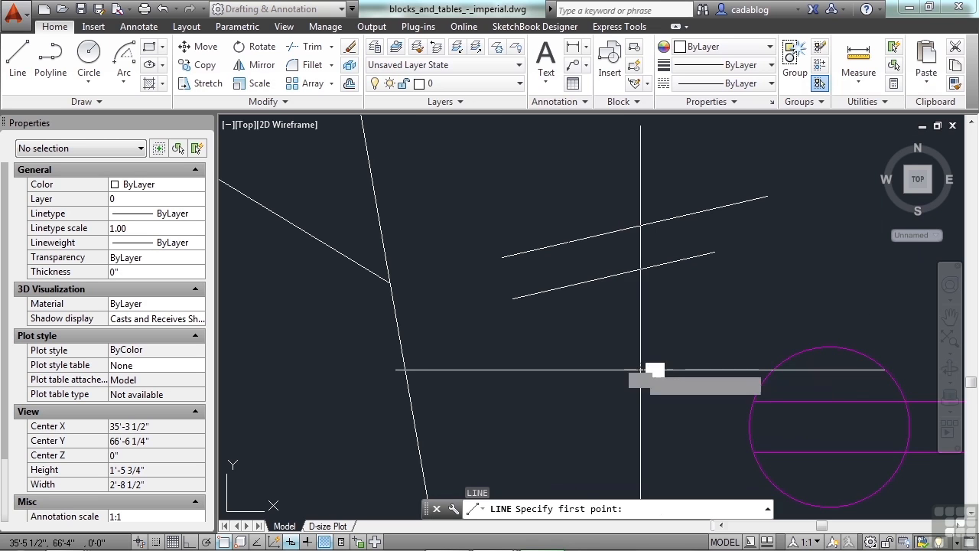
{"action": "left_click", "coordinate": [640, 369]}
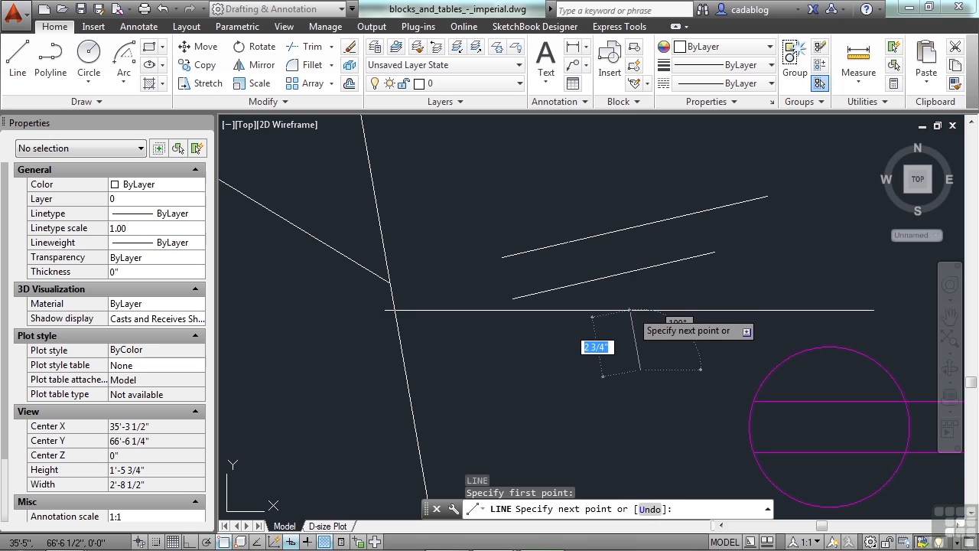
{"action": "key", "text": "F8"}
{"action": "right_click", "coordinate": [631, 309], "text": "shift"}
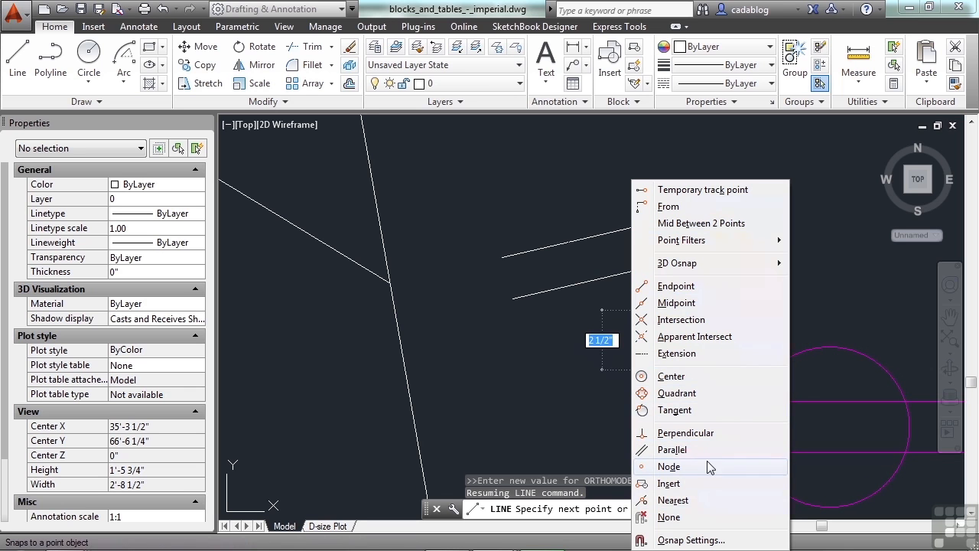
{"action": "left_click", "coordinate": [700, 541]}
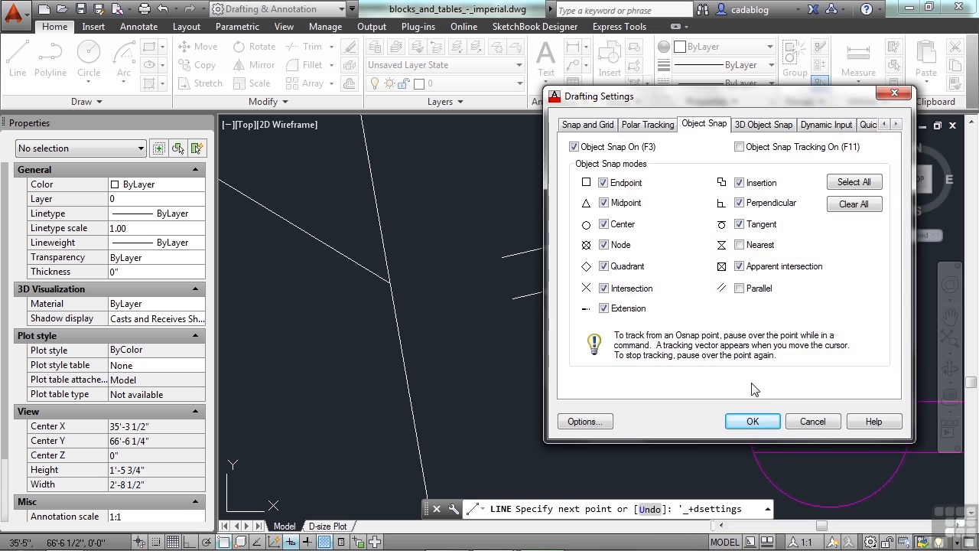
{"action": "left_click", "coordinate": [757, 425]}
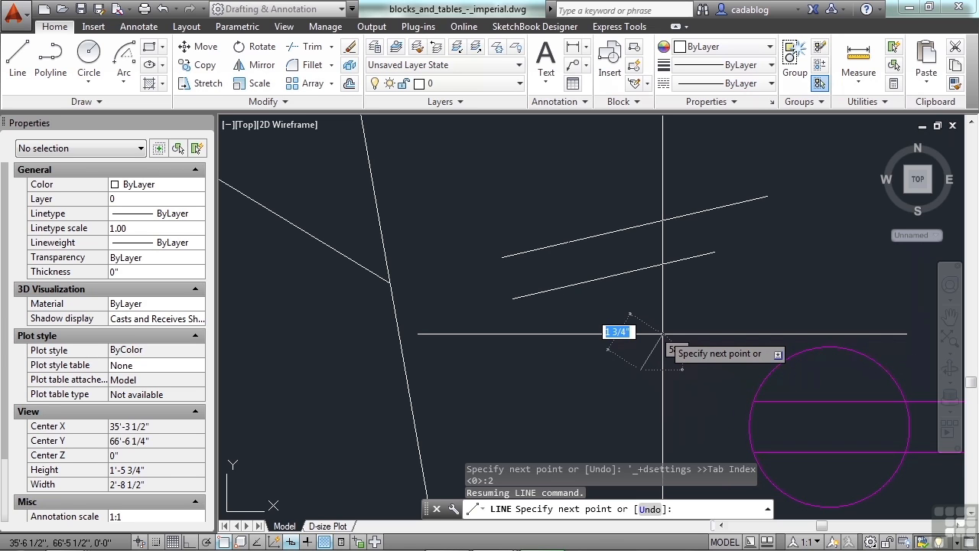
{"action": "right_click", "coordinate": [662, 351], "text": "shift"}
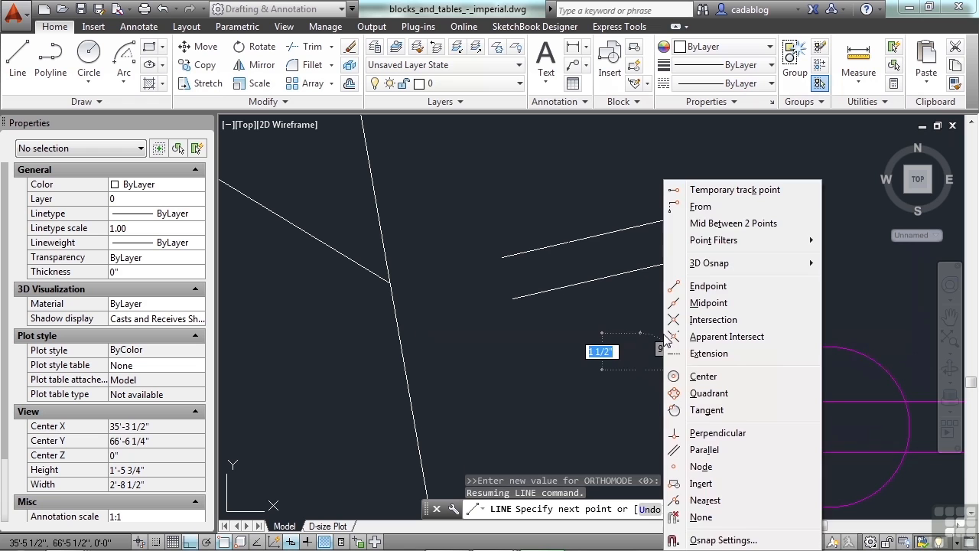
{"action": "left_click", "coordinate": [723, 539]}
{"action": "left_click", "coordinate": [807, 426]}
{"action": "key", "text": "Escape"}
{"action": "key", "text": "Escape"}
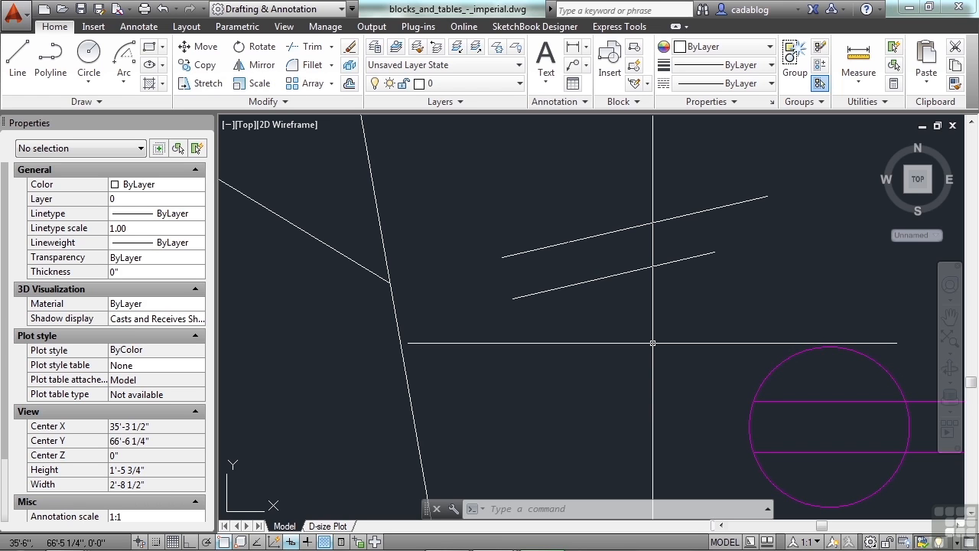
Turn on Object Snap Tracking and check its setting in the drafting settings
{"action": "key", "text": "F11"}
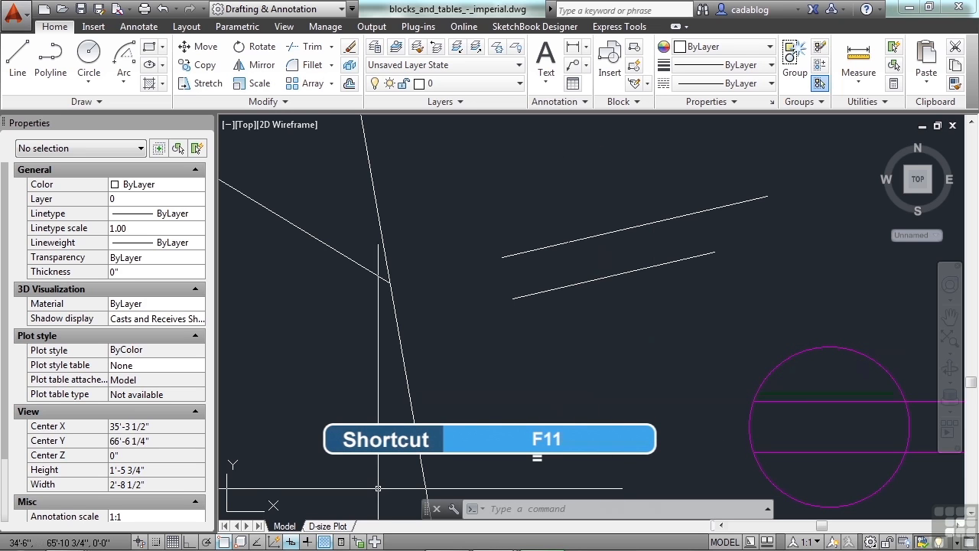
{"action": "left_click", "coordinate": [257, 542]}
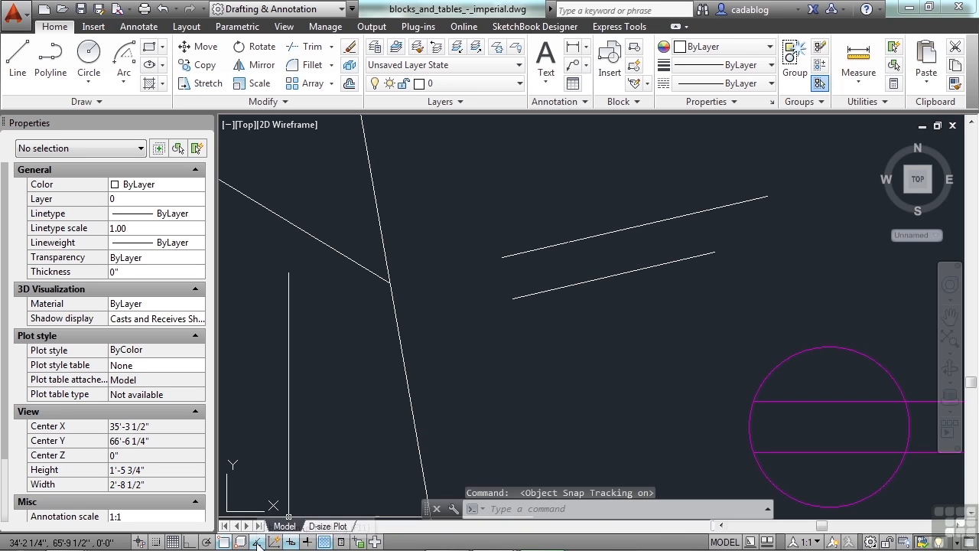
{"action": "type", "text": "os"}
{"action": "key", "text": "Return"}
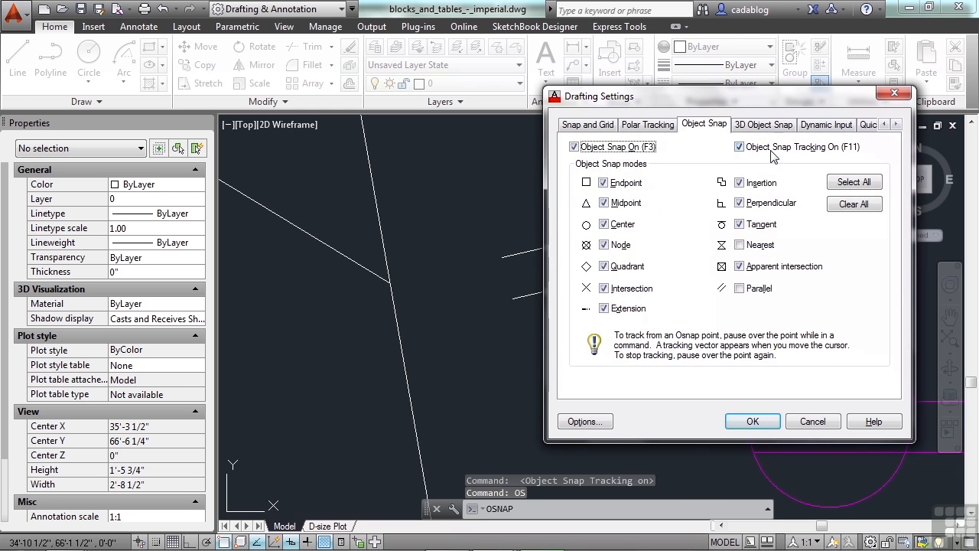
{"action": "left_click", "coordinate": [770, 148]}
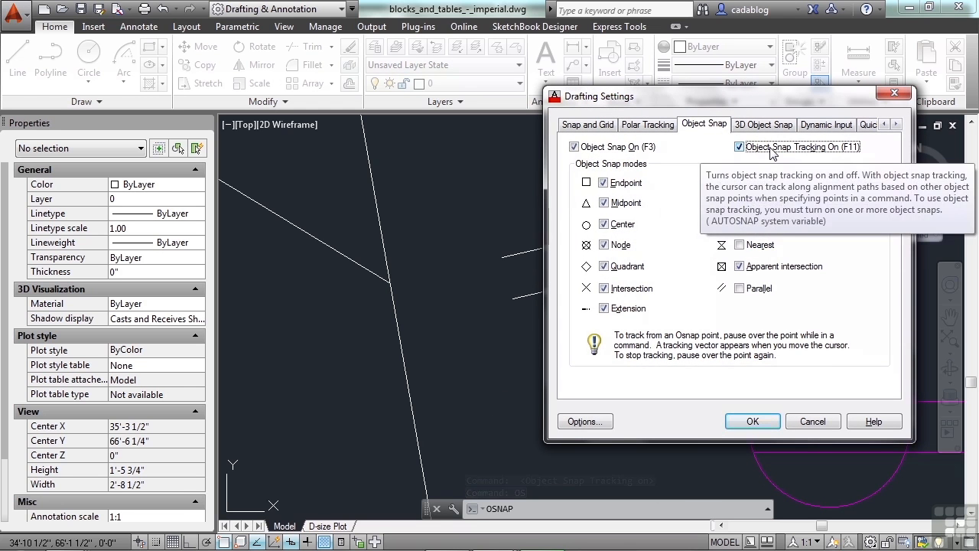
{"action": "left_click", "coordinate": [753, 422]}
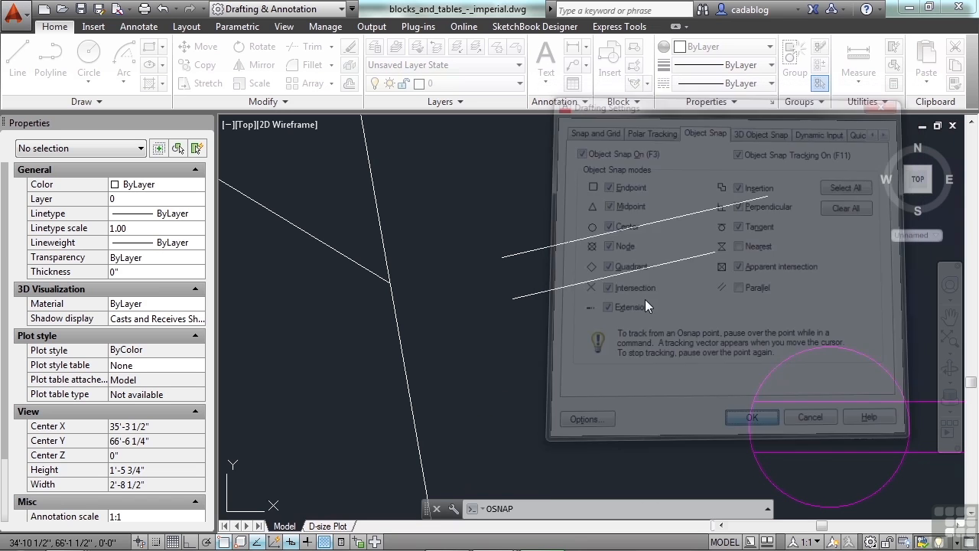
Draw a line about 6 3/4" long from below the parallel lines to the point tracked from both right endpoints, and erase it
{"action": "type", "text": "l"}
{"action": "key", "text": "Return"}
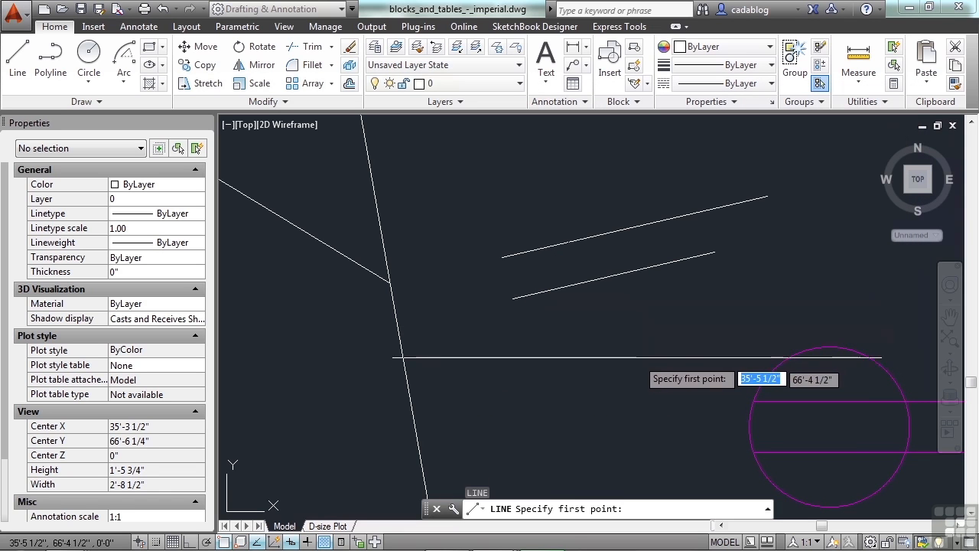
{"action": "left_click", "coordinate": [638, 326]}
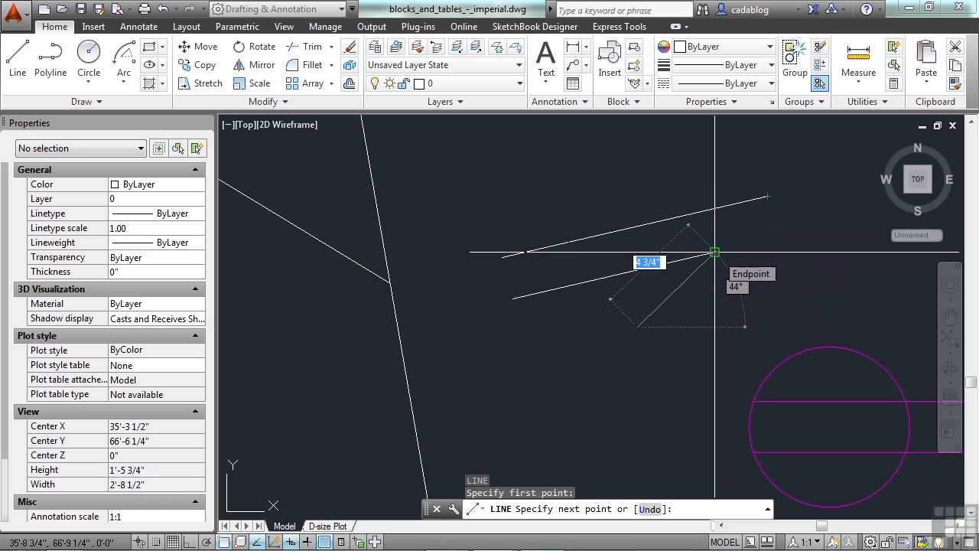
{"action": "left_click", "coordinate": [768, 242]}
{"action": "key", "text": "Return"}
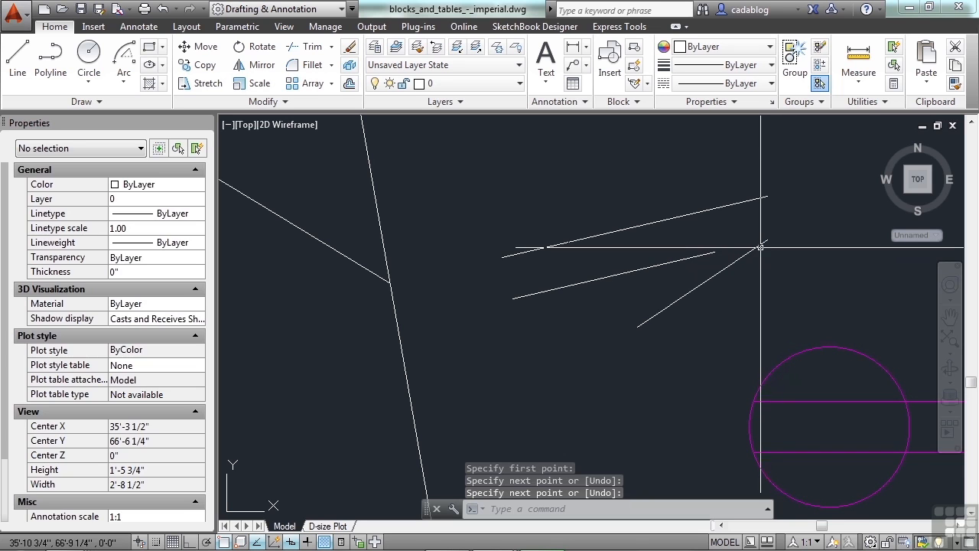
{"action": "left_click", "coordinate": [761, 247]}
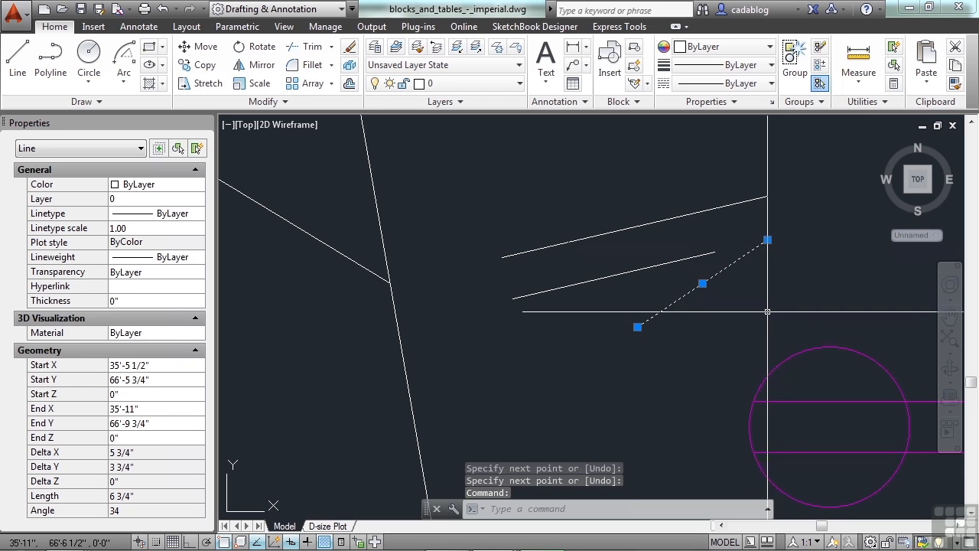
{"action": "key", "text": "Delete"}
Draw a line from a point below the parallel lines perpendicular to the upper sloped line
{"action": "type", "text": "l"}
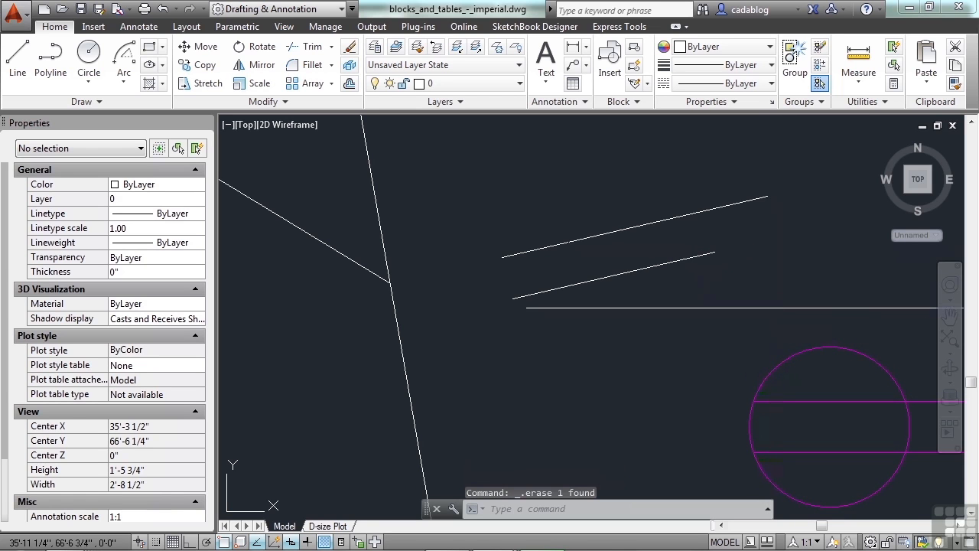
{"action": "key", "text": "Return"}
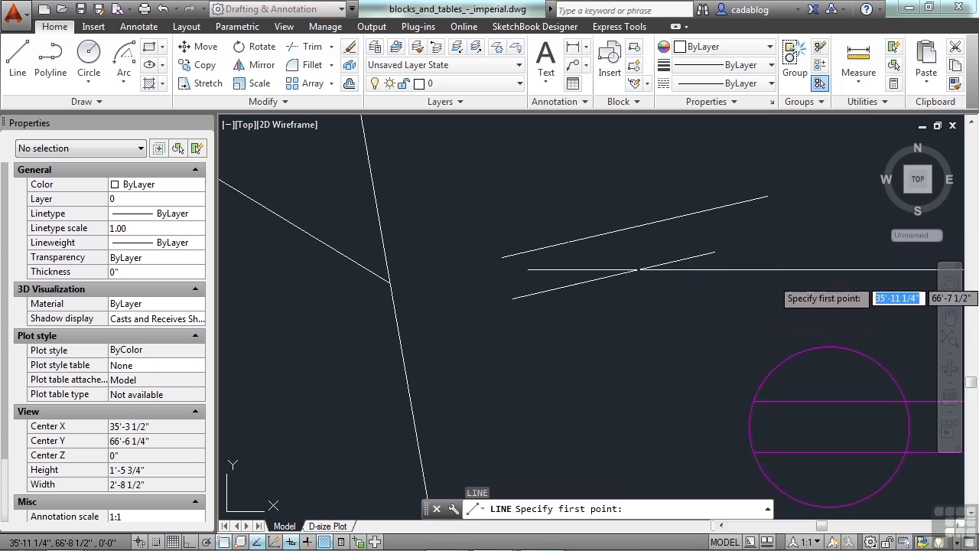
{"action": "left_click", "coordinate": [774, 313]}
{"action": "type", "text": "per"}
{"action": "key", "text": "Return"}
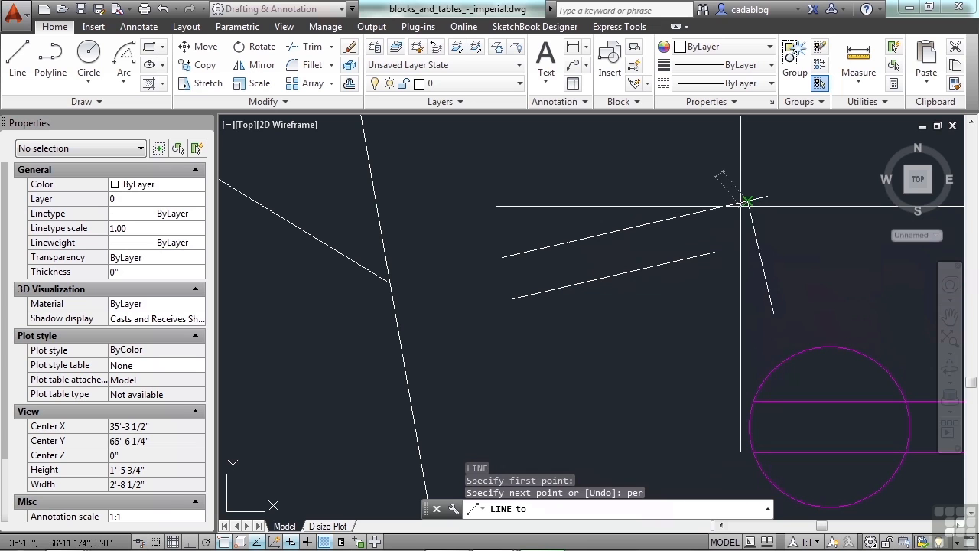
{"action": "left_click", "coordinate": [744, 203]}
{"action": "key", "text": "Escape"}
Move the perpendicular line from its upper end to the right endpoint of the upper sloped line
{"action": "type", "text": "m"}
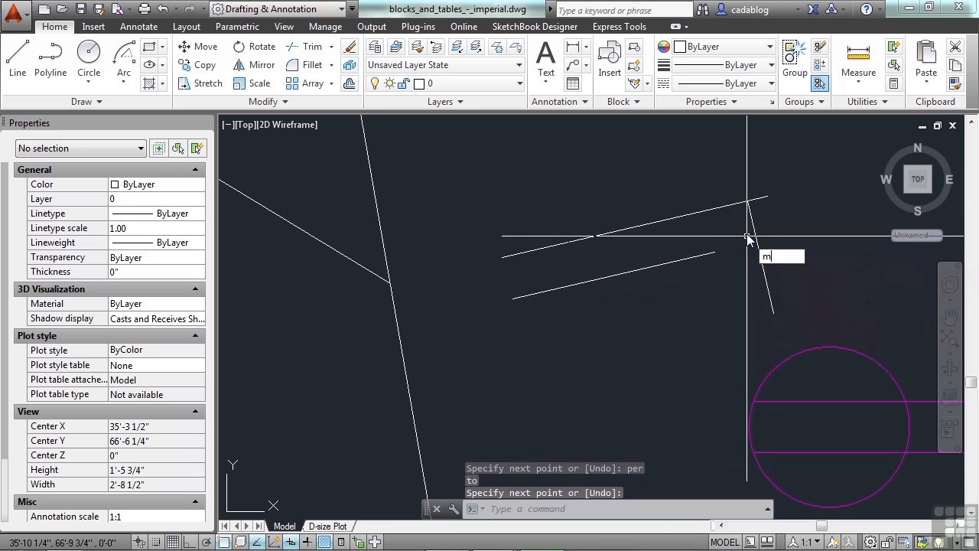
{"action": "key", "text": "Return"}
{"action": "left_click", "coordinate": [751, 219]}
{"action": "key", "text": "Return"}
{"action": "left_click", "coordinate": [748, 201]}
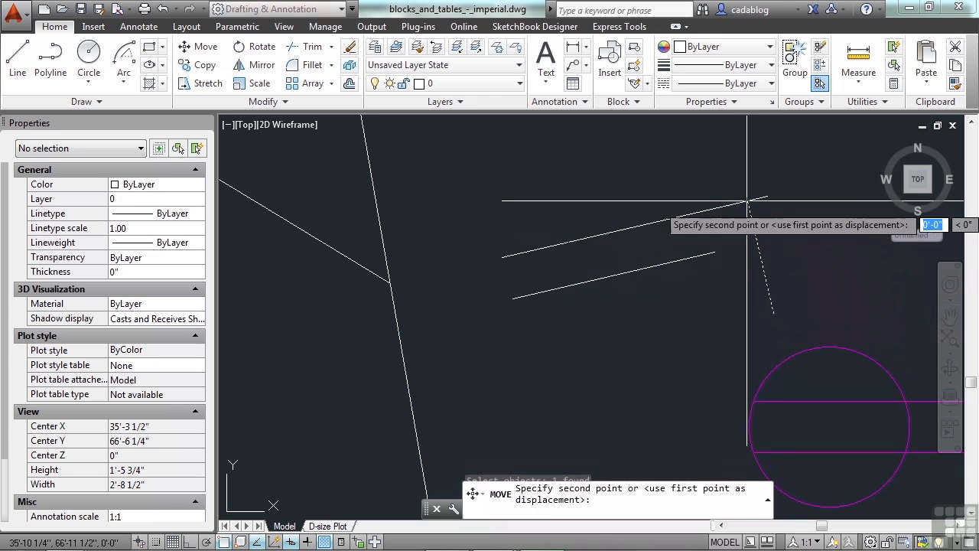
{"action": "left_click", "coordinate": [768, 198]}
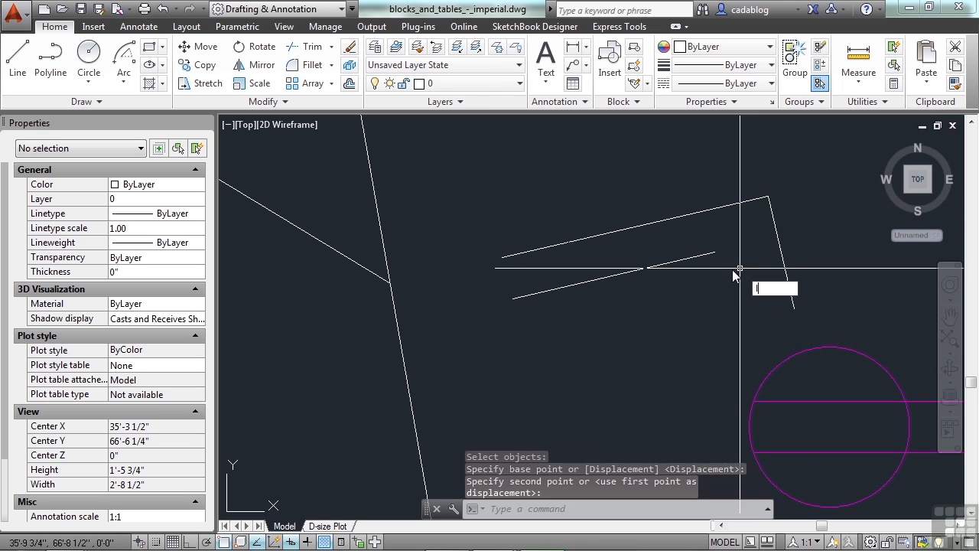
Draw a line extending the lower sloped line from its right endpoint to the perpendicular line
{"action": "type", "text": "l"}
{"action": "key", "text": "Return"}
{"action": "left_click", "coordinate": [716, 252]}
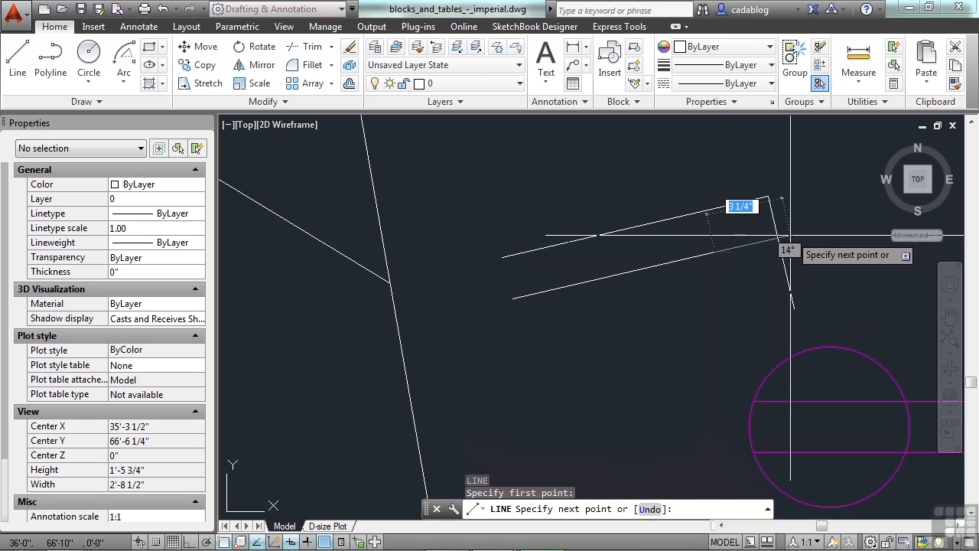
{"action": "left_click", "coordinate": [778, 240]}
{"action": "key", "text": "Return"}
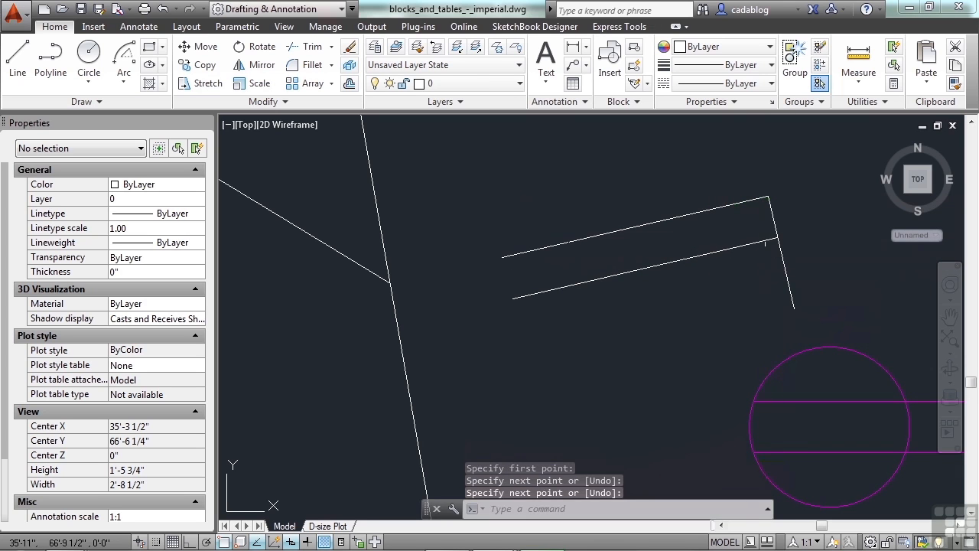
Draw a diagonal line from below the lower sloped line to the corner where its extension meets the perpendicular line
{"action": "type", "text": "l"}
{"action": "key", "text": "Return"}
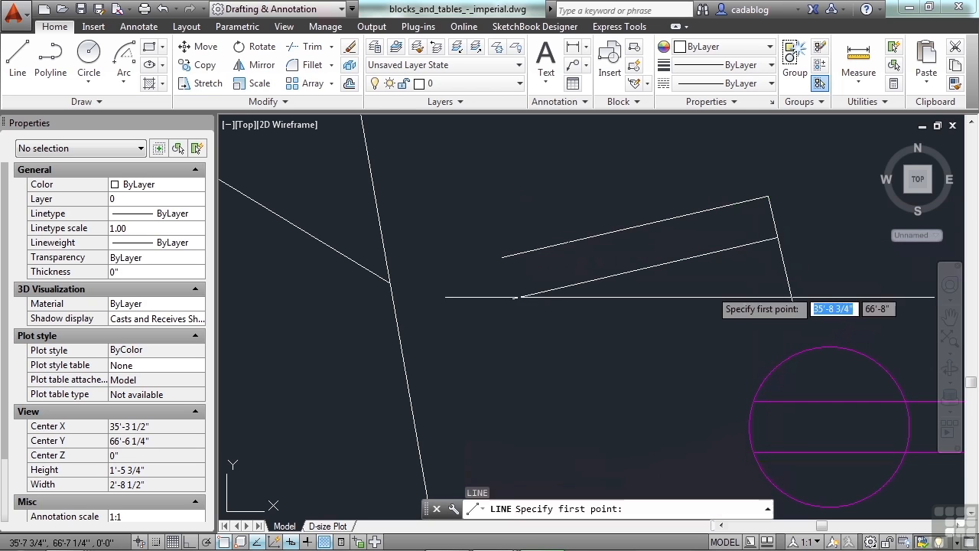
{"action": "left_click", "coordinate": [682, 337]}
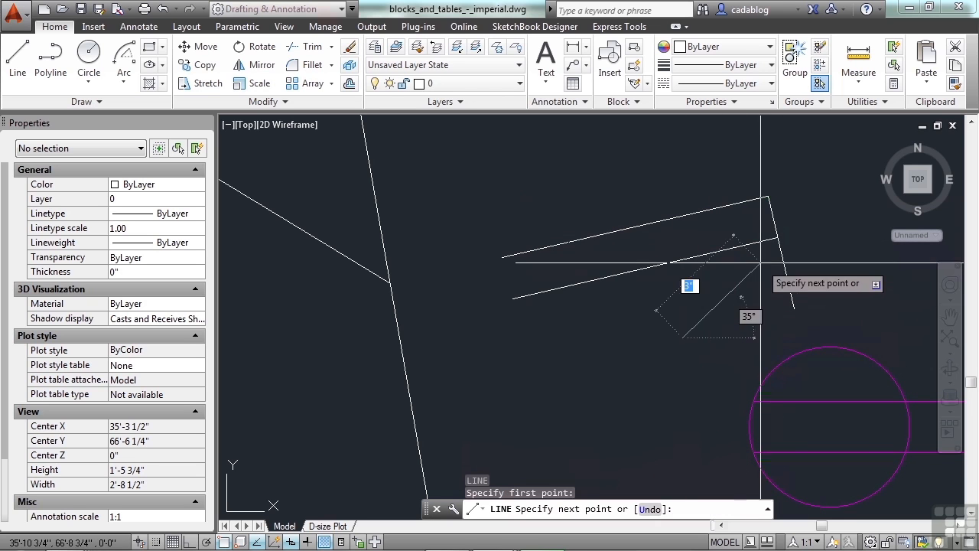
{"action": "left_click", "coordinate": [776, 239]}
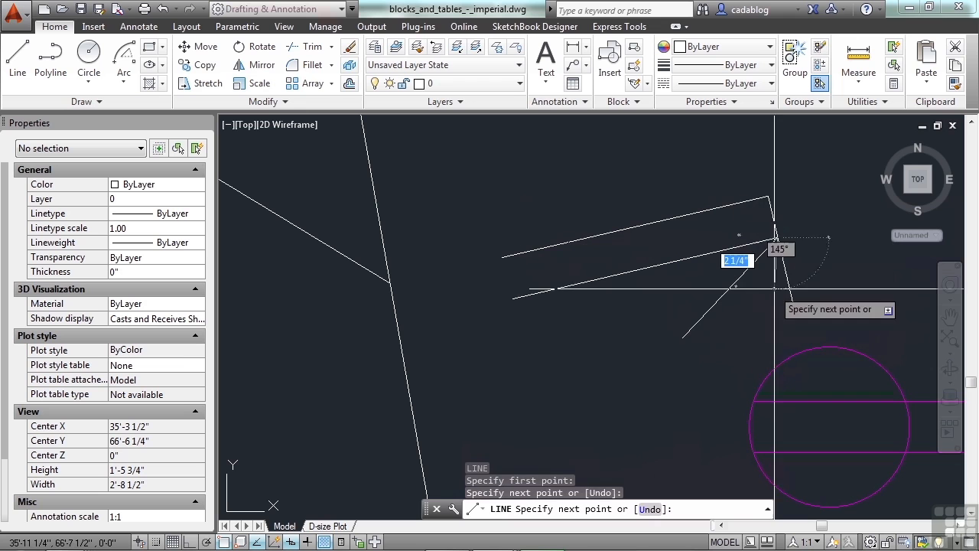
{"action": "key", "text": "Return"}
Erase the perpendicular construction line and the extension piece of the lower sloped line
{"action": "type", "text": "e"}
{"action": "key", "text": "Return"}
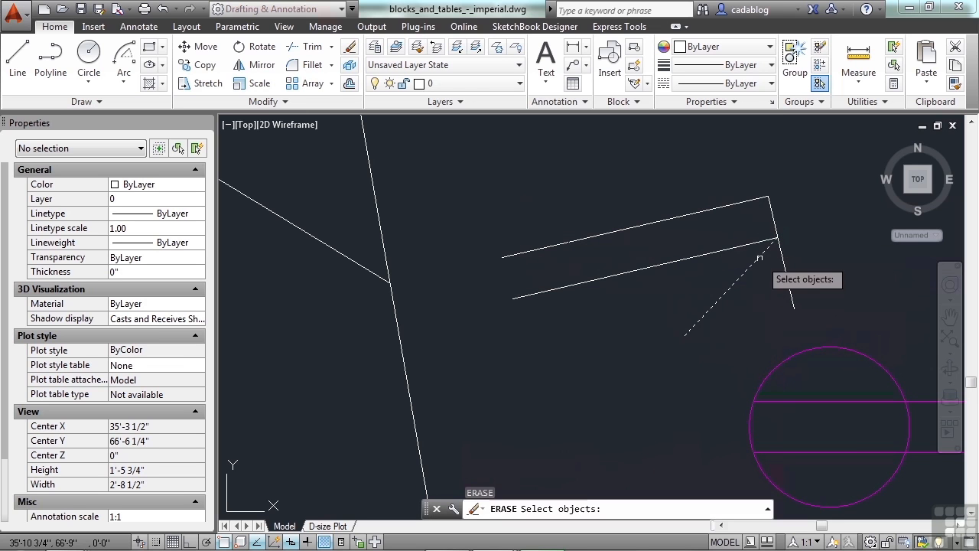
{"action": "left_click", "coordinate": [758, 242]}
{"action": "left_click", "coordinate": [776, 214]}
{"action": "left_click", "coordinate": [761, 220]}
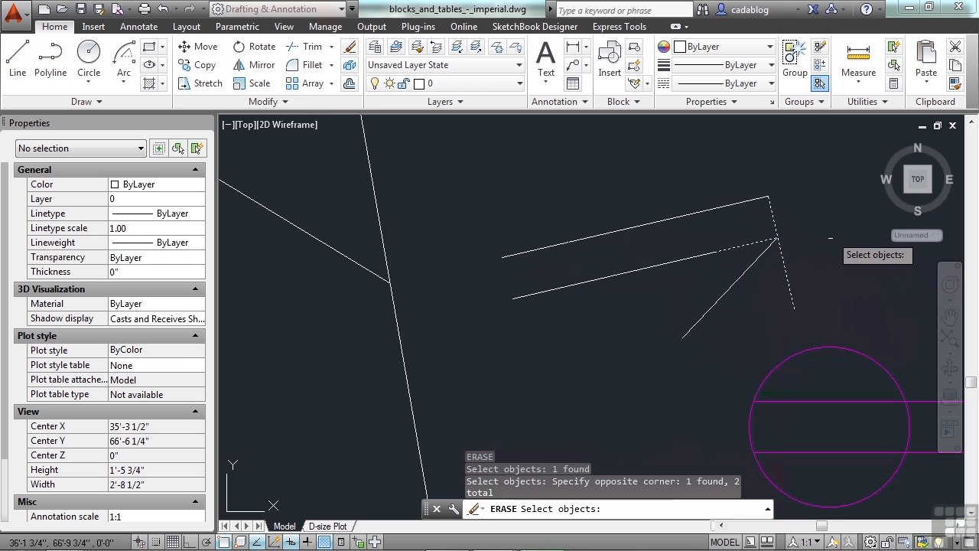
{"action": "key", "text": "Return"}
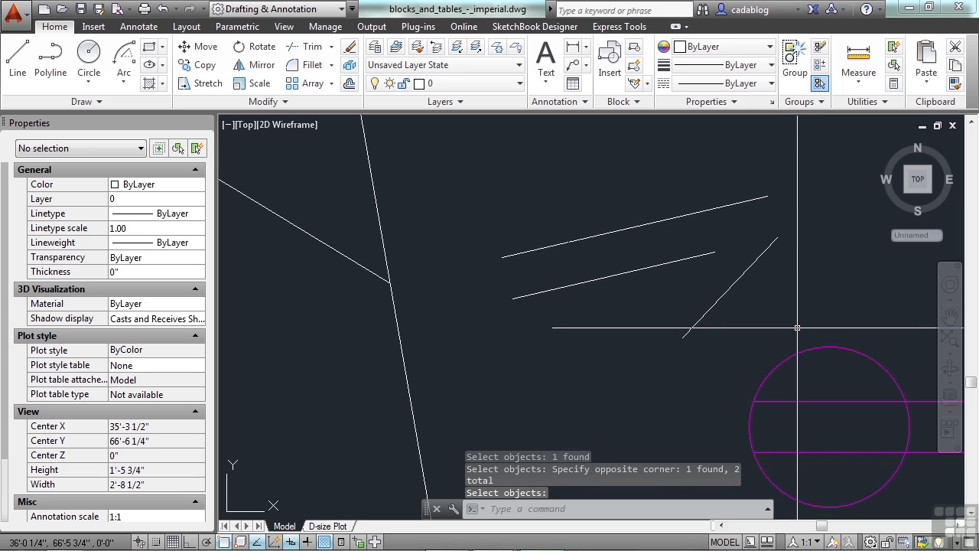
Erase the remaining diagonal line beside the two parallel lines
{"action": "type", "text": "e"}
{"action": "key", "text": "Return"}
{"action": "left_click", "coordinate": [768, 327]}
{"action": "left_click", "coordinate": [691, 314]}
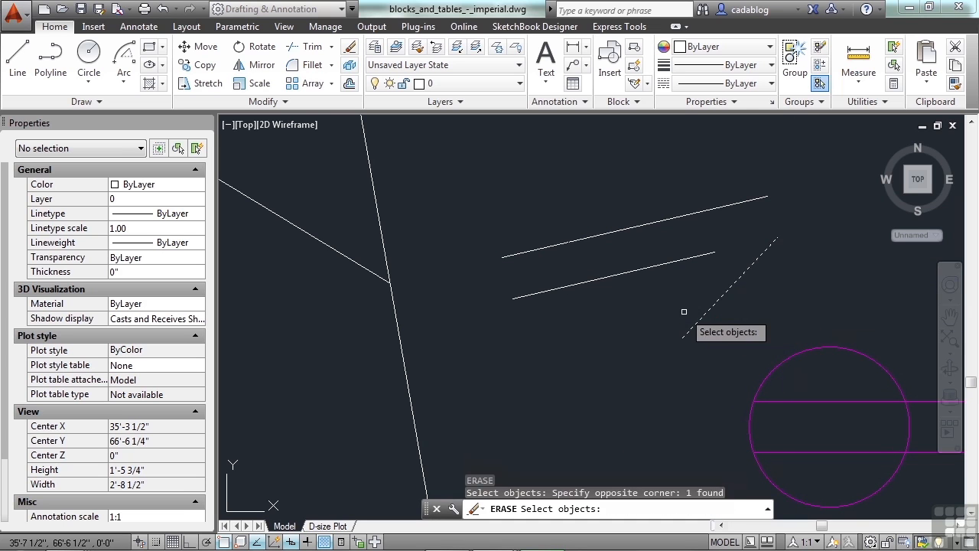
{"action": "key", "text": "Return"}
Using object snap tracking, draw a diagonal line to where the lower line's extension meets the perpendicular from the upper line's right end
{"action": "type", "text": "l"}
{"action": "key", "text": "Return"}
{"action": "left_click", "coordinate": [705, 296]}
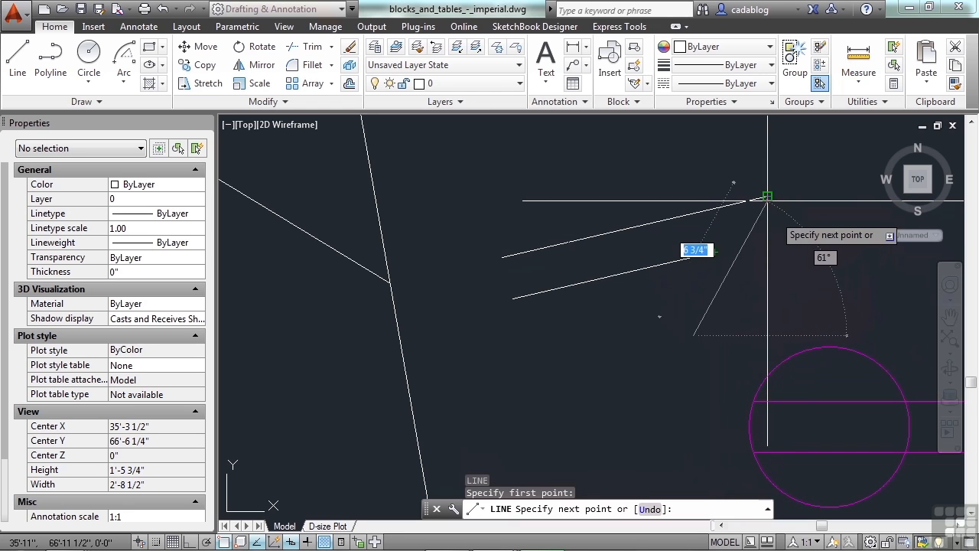
{"action": "left_click", "coordinate": [778, 236]}
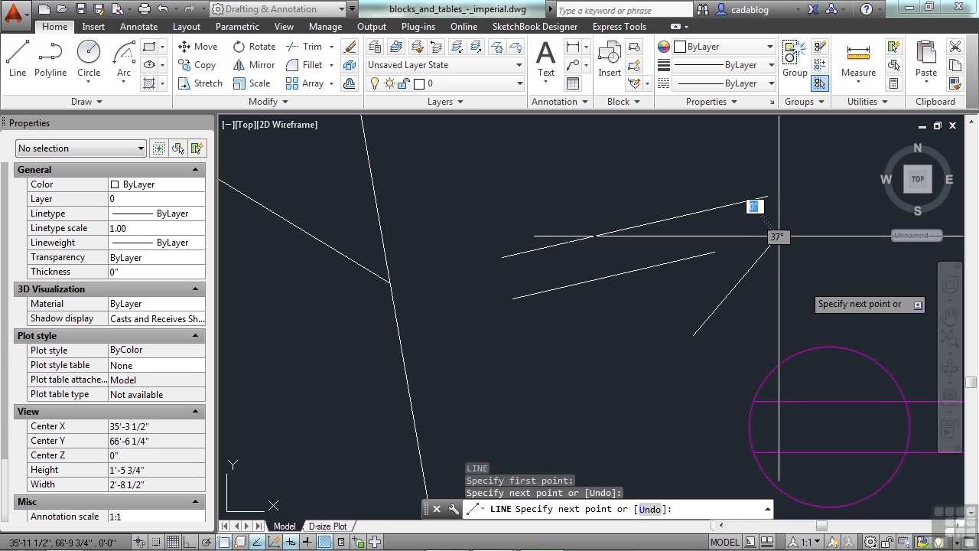
{"action": "key", "text": "Return"}
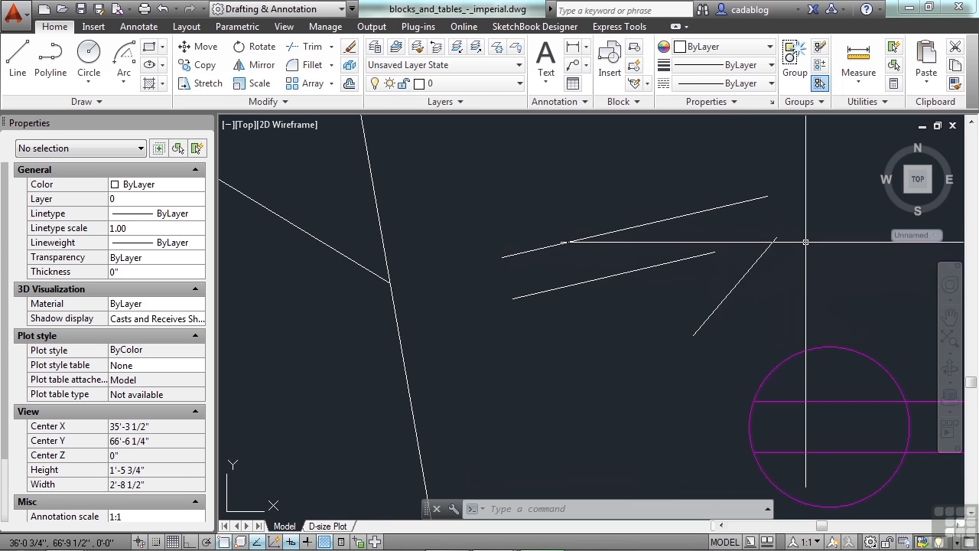
Draw a line from a point below the two parallel sloped lines to the intersection of the long steep line and the shorter diagonal
{"action": "type", "text": "l"}
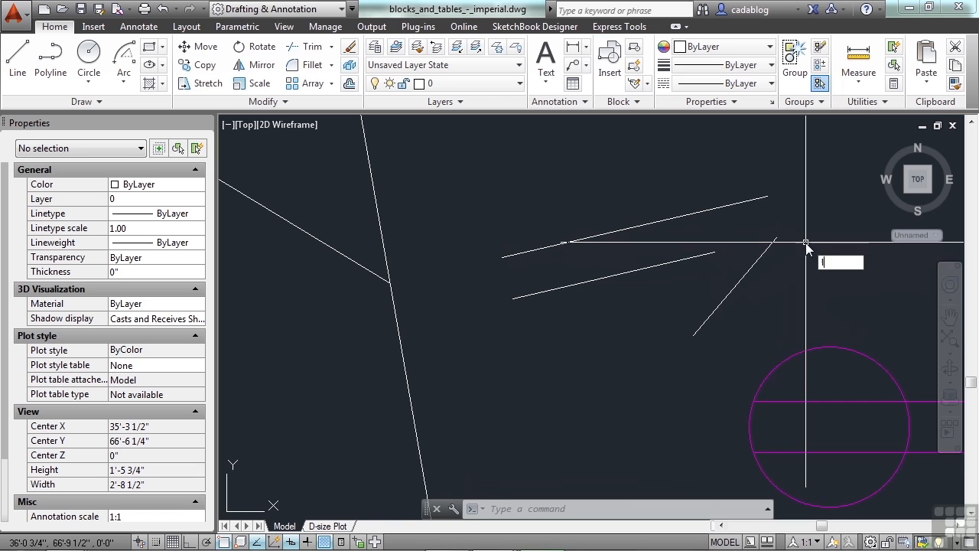
{"action": "key", "text": "Return"}
{"action": "left_click", "coordinate": [639, 370]}
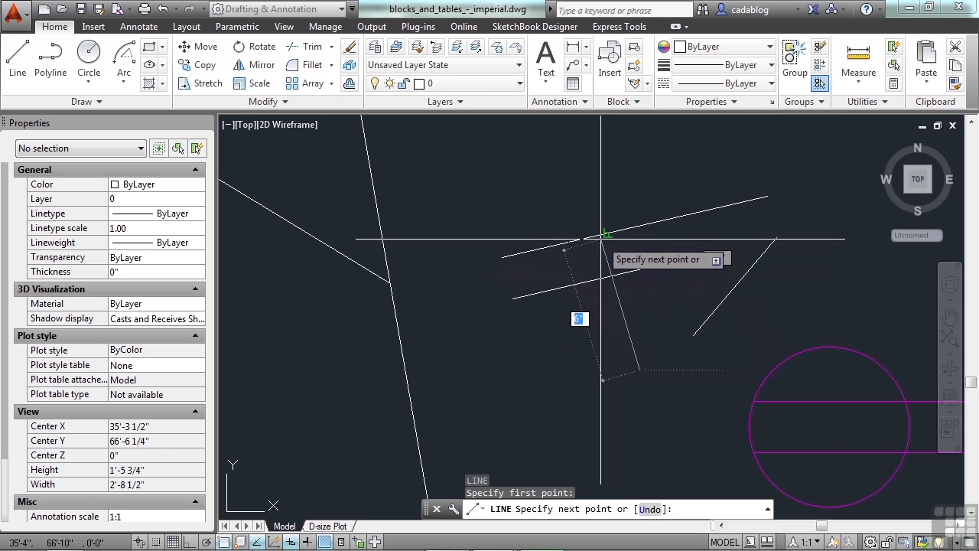
{"action": "scroll", "coordinate": [591, 238], "scroll_direction": "up", "scroll_amount": 2}
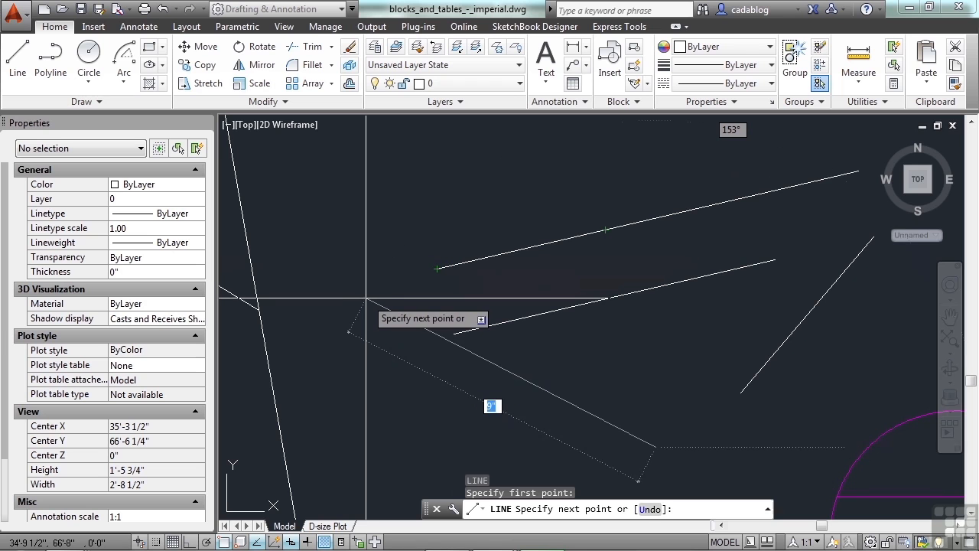
{"action": "left_click", "coordinate": [260, 310]}
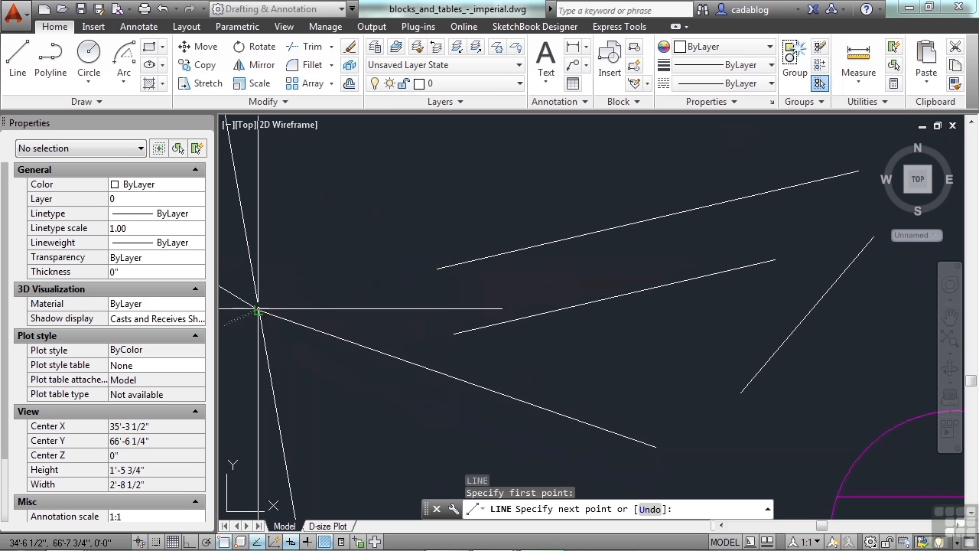
{"action": "key", "text": "Return"}
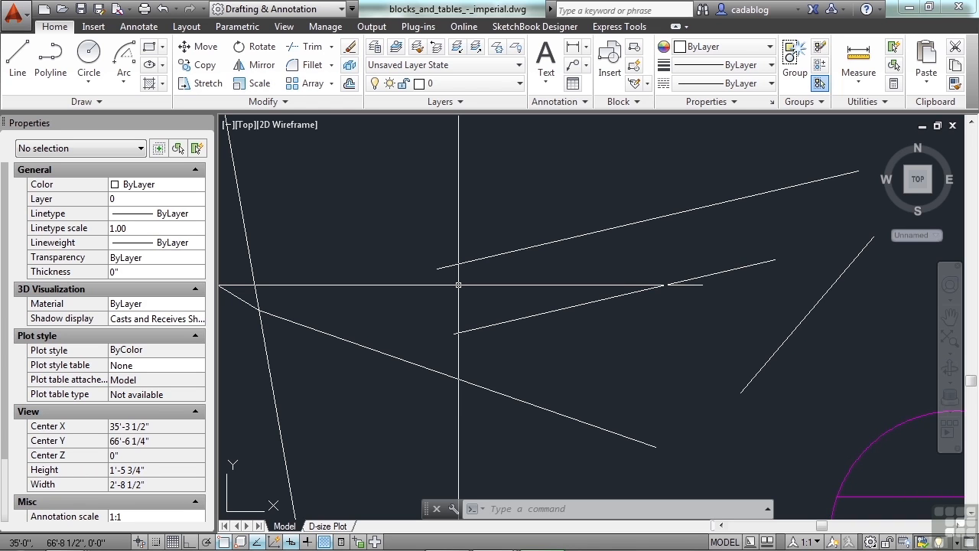
Turn on polar tracking and set its increment angle to 15 degrees in the drafting settings
{"action": "key", "text": "F10"}
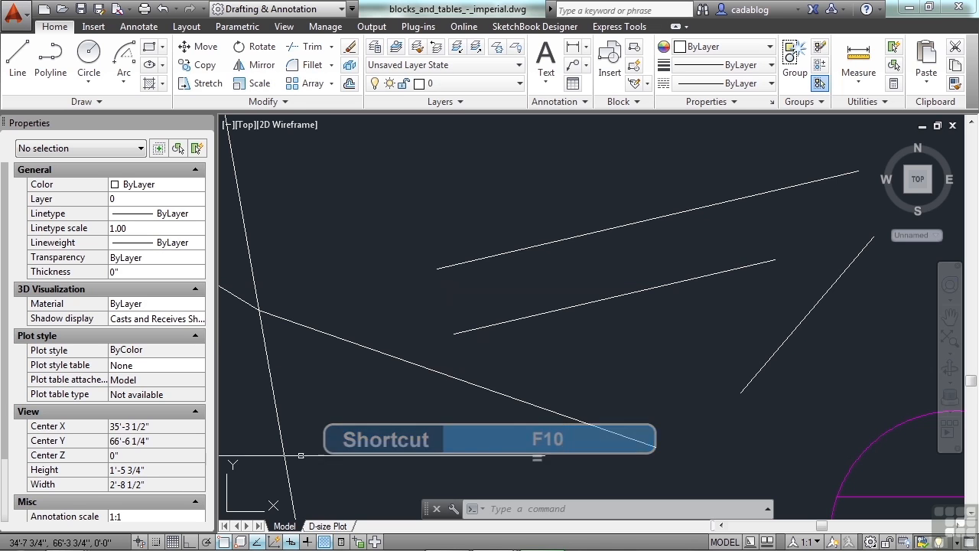
{"action": "left_click", "coordinate": [208, 542]}
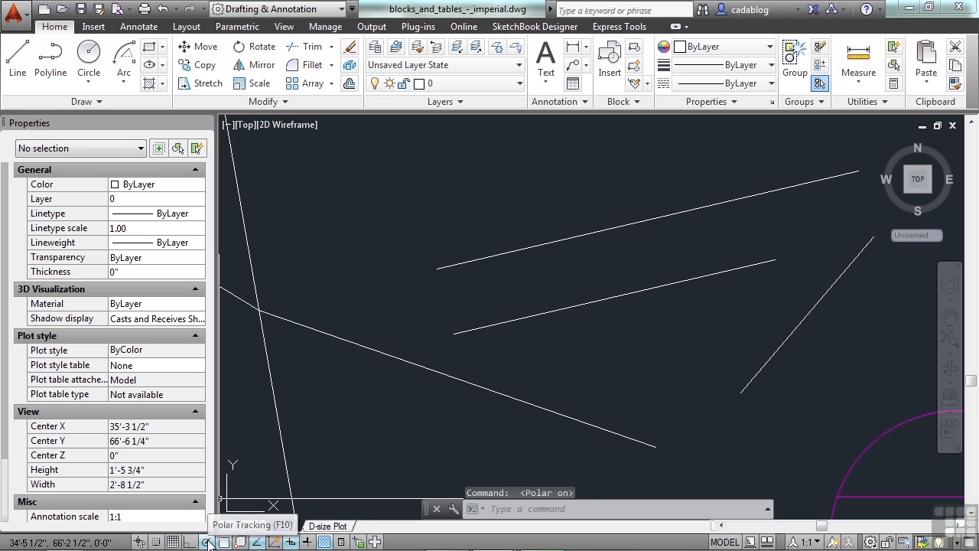
{"action": "type", "text": "os"}
{"action": "key", "text": "Return"}
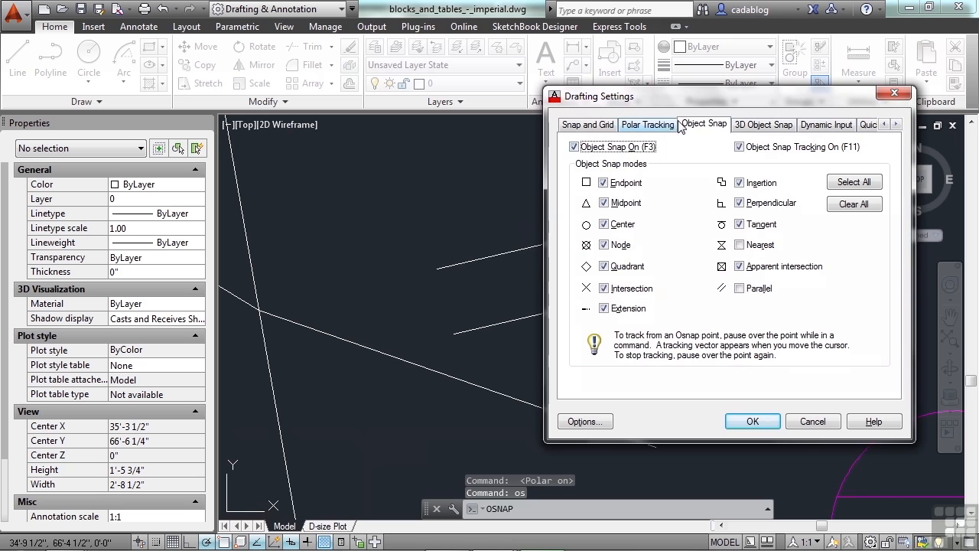
{"action": "left_click_drag", "start_coordinate": [703, 100], "coordinate": [631, 92]}
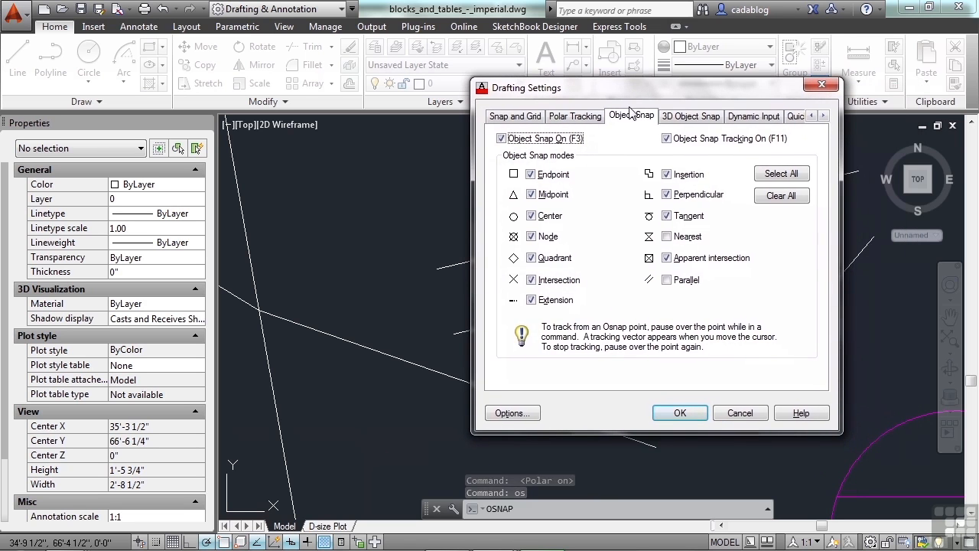
{"action": "left_click", "coordinate": [589, 120]}
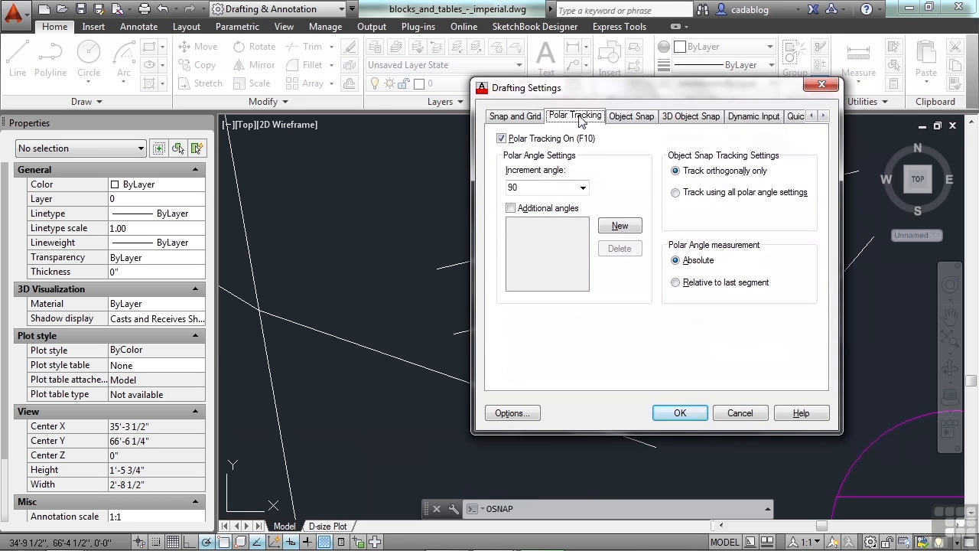
{"action": "left_click", "coordinate": [514, 139]}
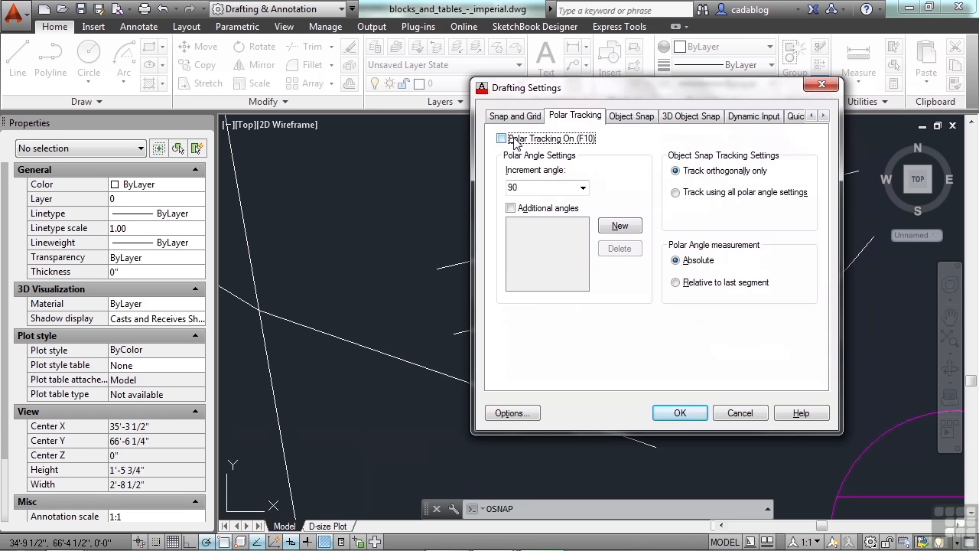
{"action": "left_click", "coordinate": [583, 188]}
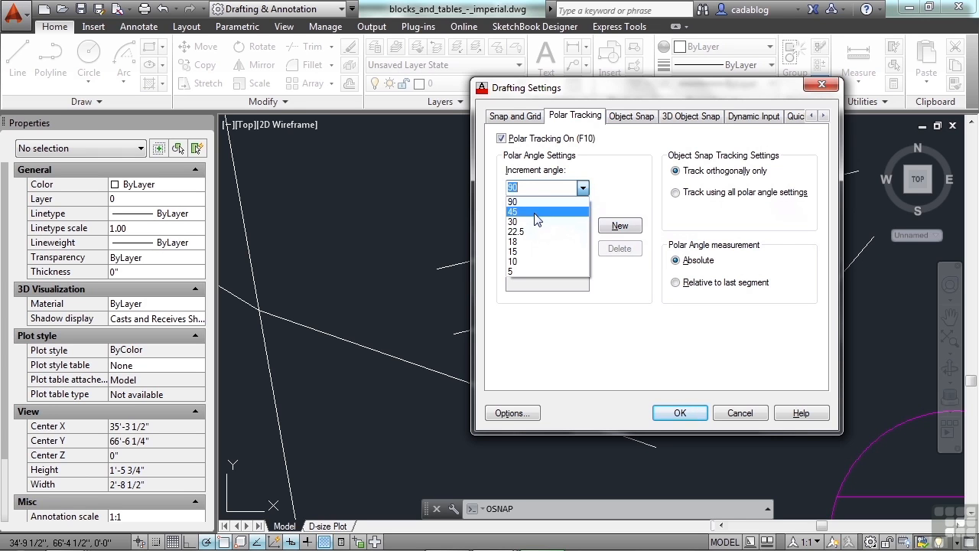
{"action": "left_click", "coordinate": [534, 252]}
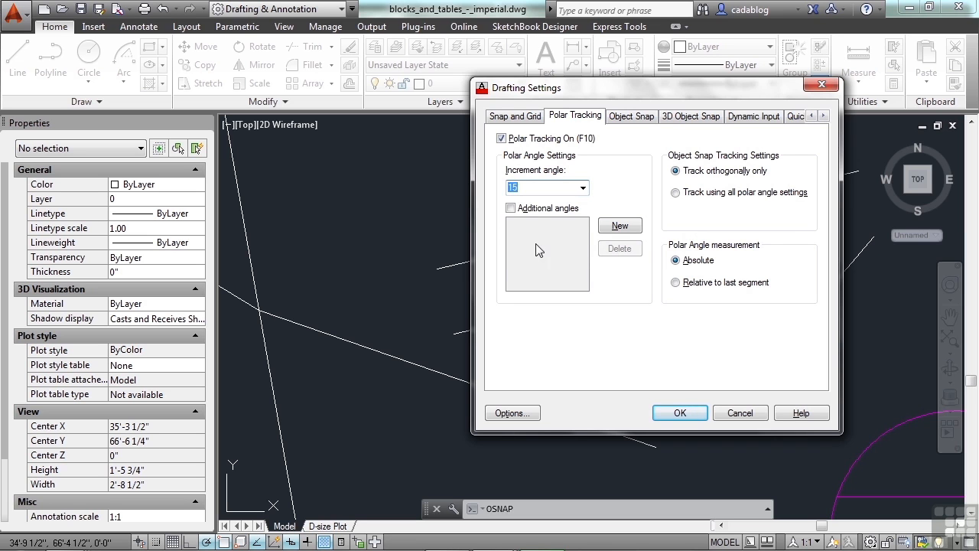
{"action": "left_click", "coordinate": [683, 413]}
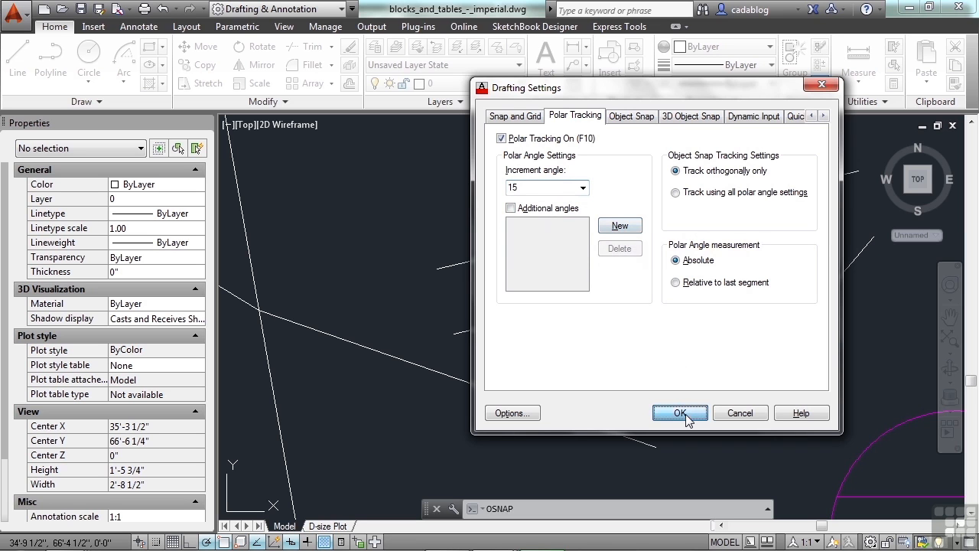
Using polar tracking, draw an open chain of five line segments above the parallel lines, starting horizontally and continuing at 60° and 150°
{"action": "type", "text": "l"}
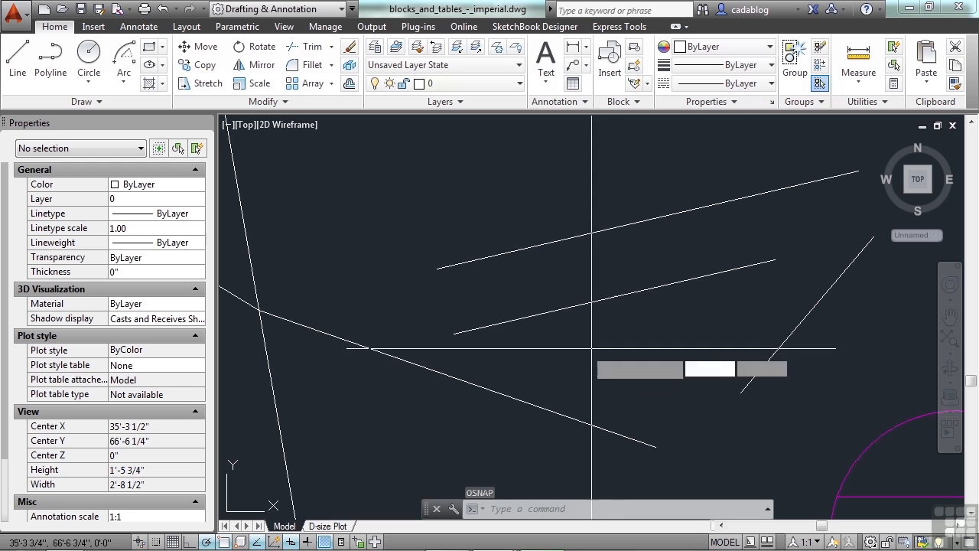
{"action": "key", "text": "Return"}
{"action": "left_click", "coordinate": [349, 241]}
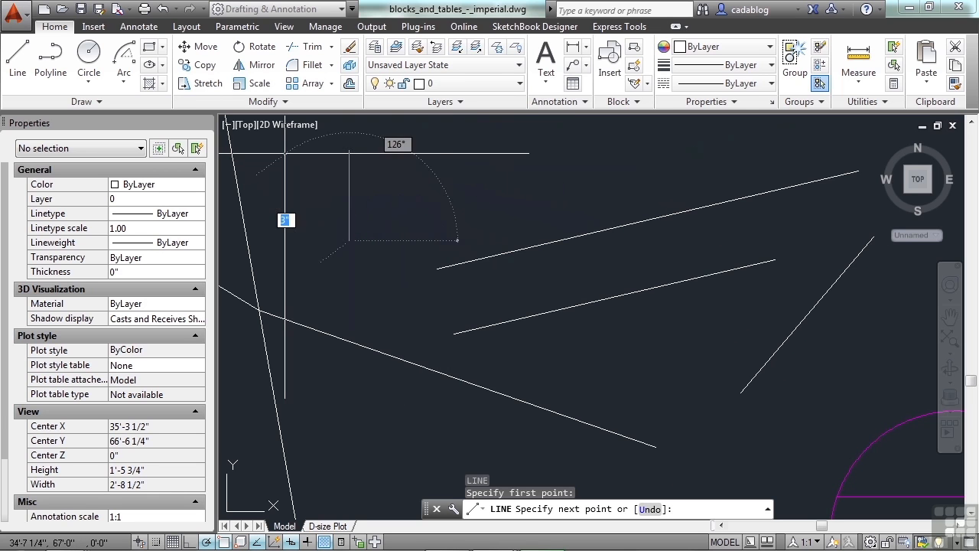
{"action": "left_click", "coordinate": [448, 240]}
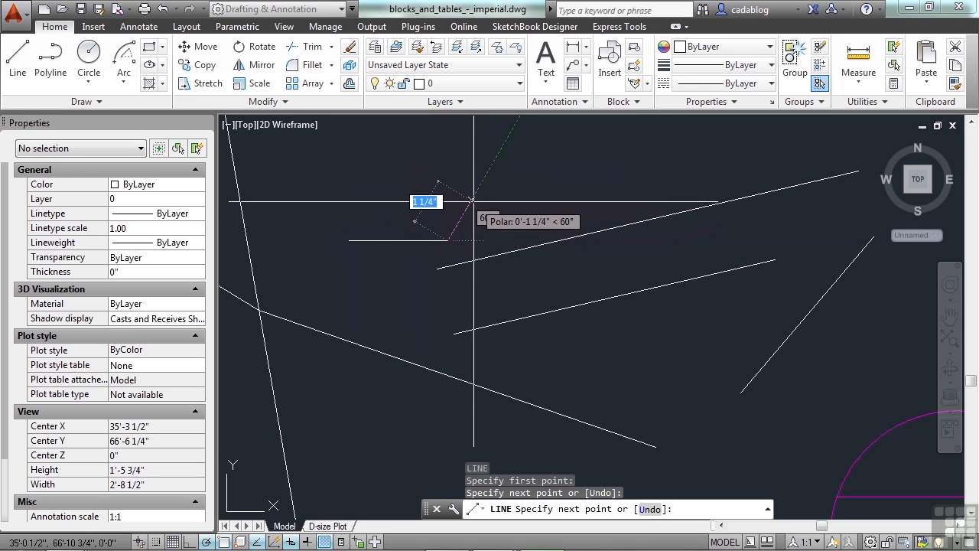
{"action": "left_click", "coordinate": [472, 198]}
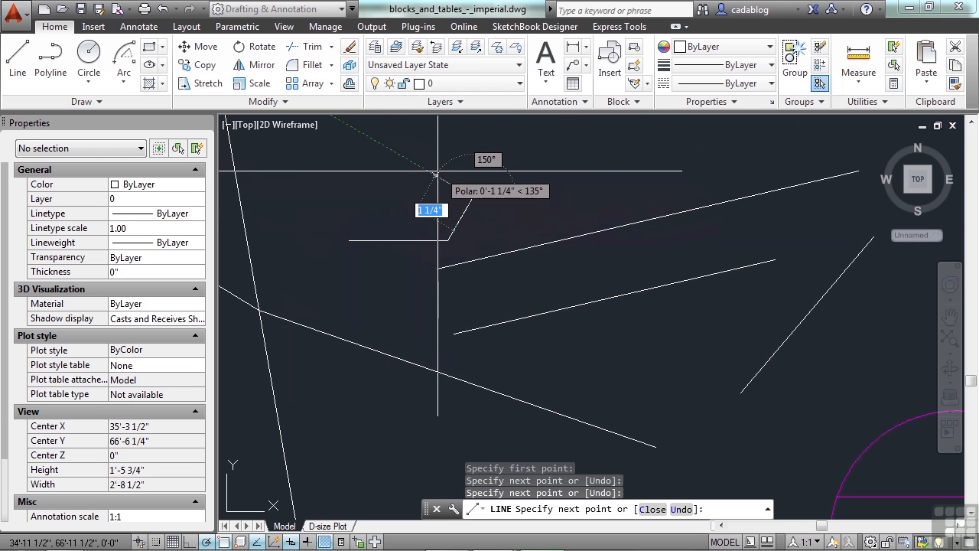
{"action": "left_click", "coordinate": [437, 177]}
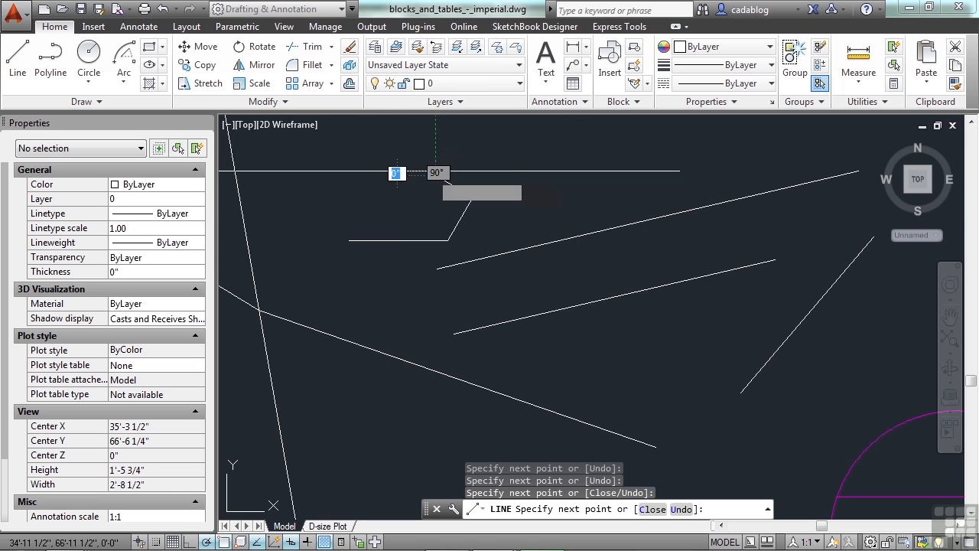
{"action": "left_click", "coordinate": [374, 190]}
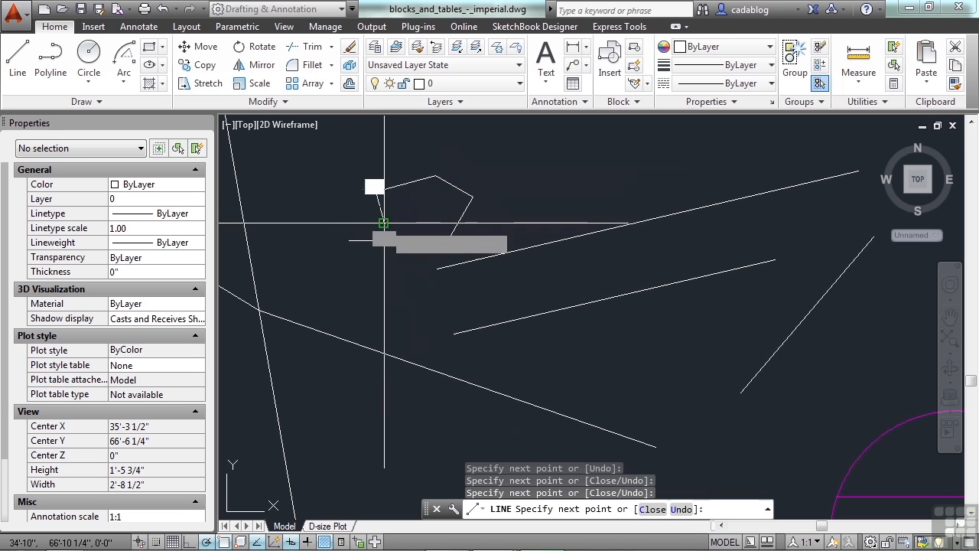
{"action": "left_click", "coordinate": [384, 222]}
{"action": "key", "text": "Return"}
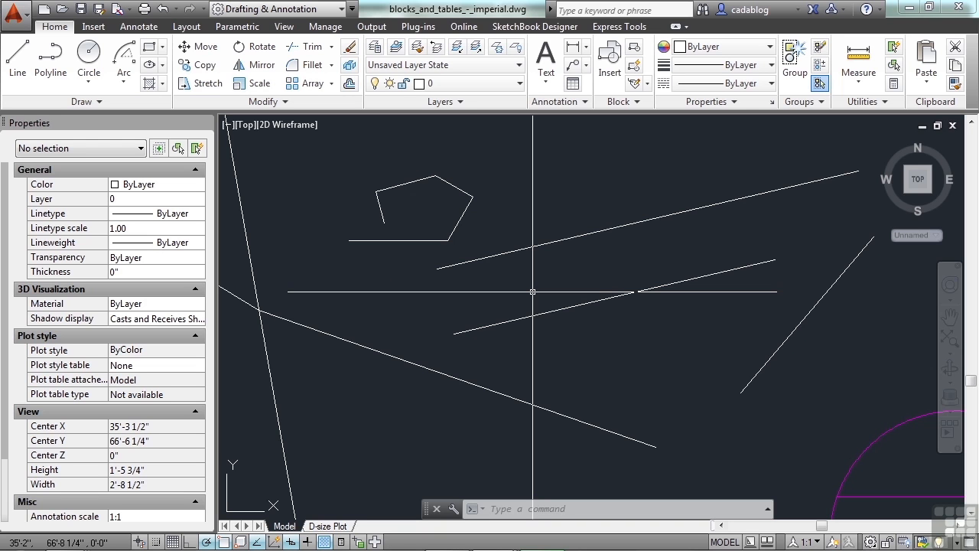
Add 3.14 as an additional polar tracking angle in the drafting settings
{"action": "type", "text": "os"}
{"action": "key", "text": "Return"}
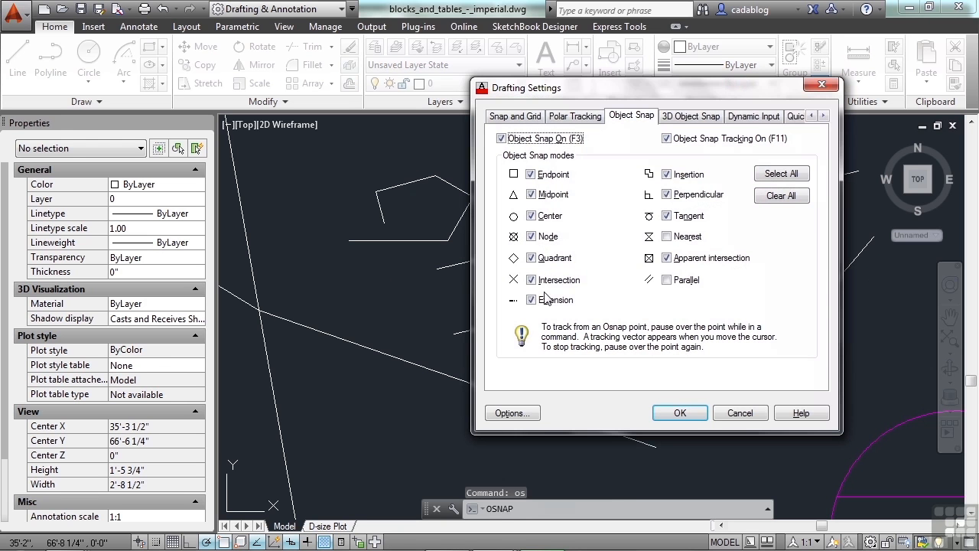
{"action": "left_click", "coordinate": [576, 116]}
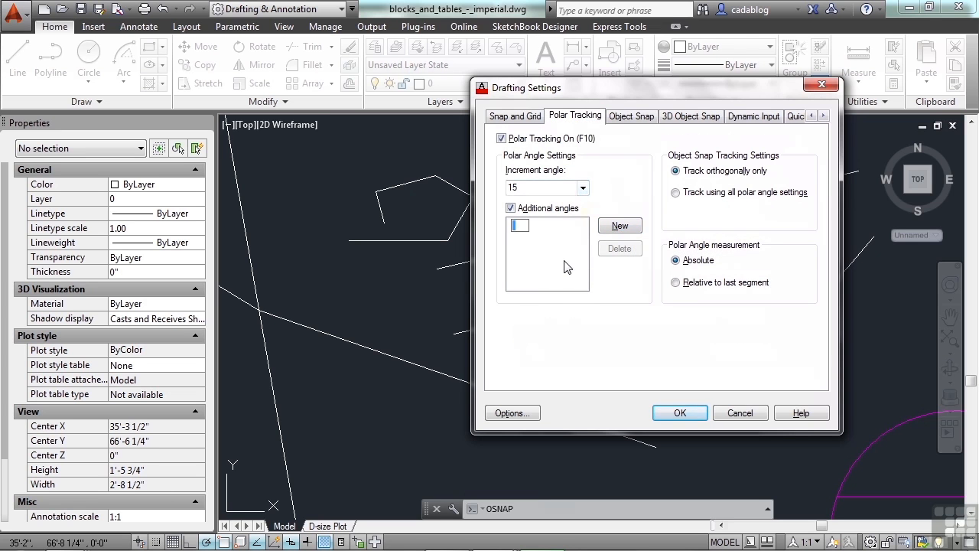
{"action": "type", "text": "3.14"}
{"action": "key", "text": "Return"}
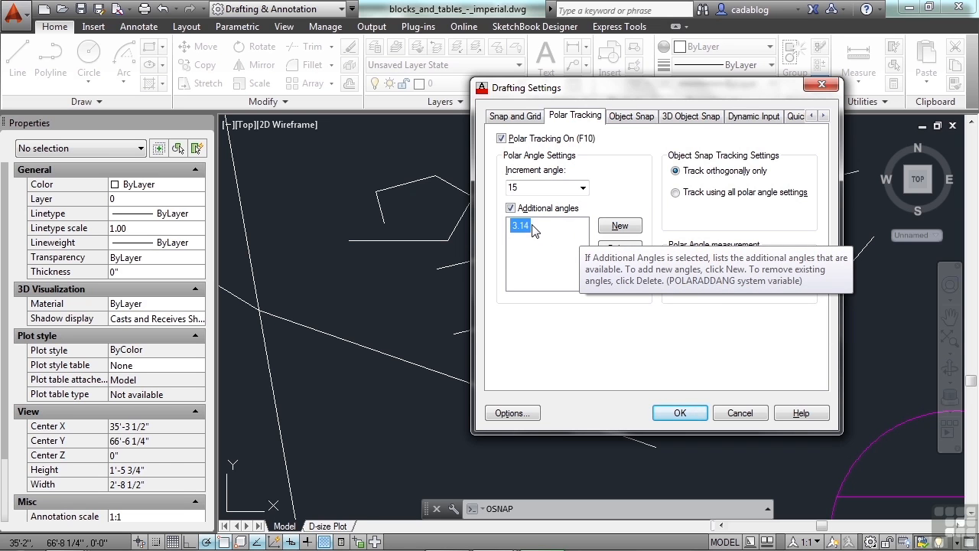
{"action": "left_click", "coordinate": [681, 414]}
Draw a single line along the 3° polar angle below the lower parallel line
{"action": "type", "text": "l"}
{"action": "key", "text": "Return"}
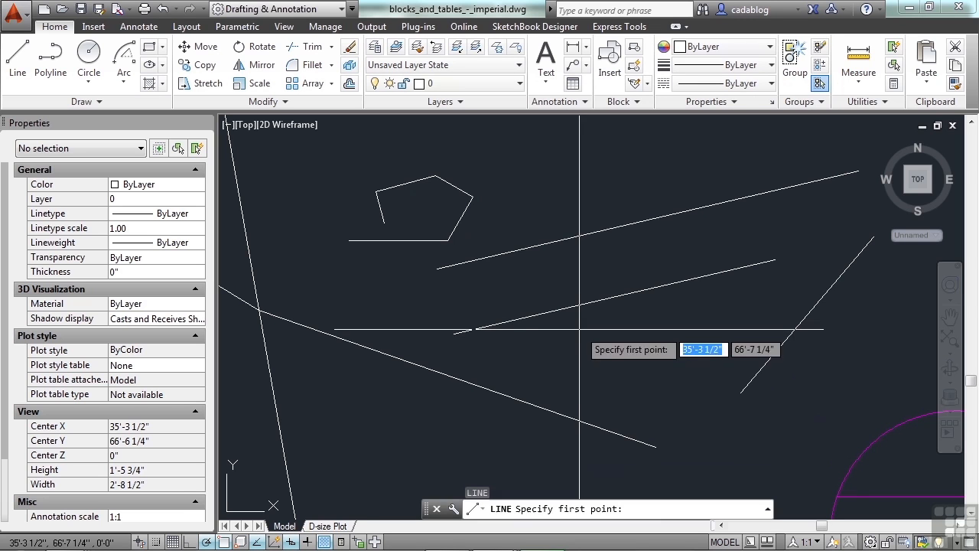
{"action": "left_click", "coordinate": [563, 346]}
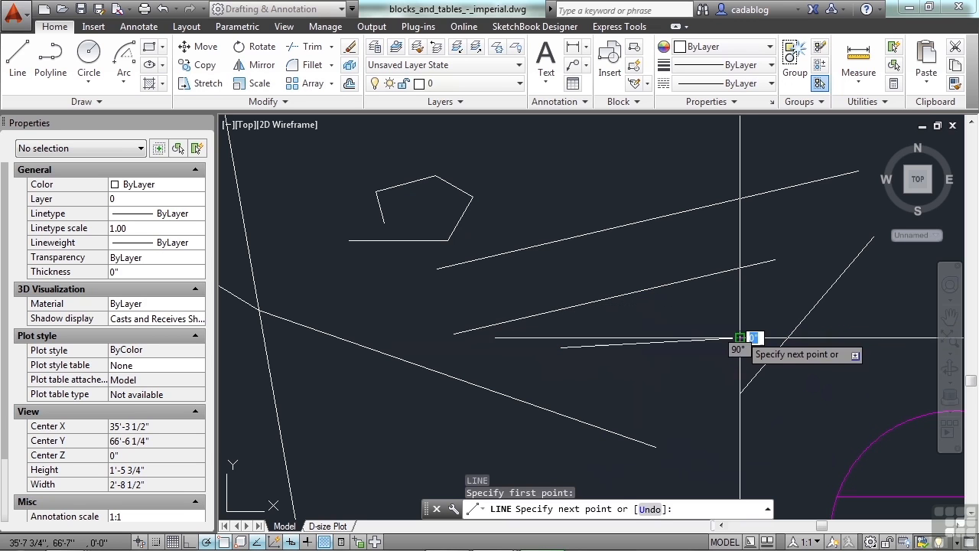
{"action": "left_click", "coordinate": [739, 338]}
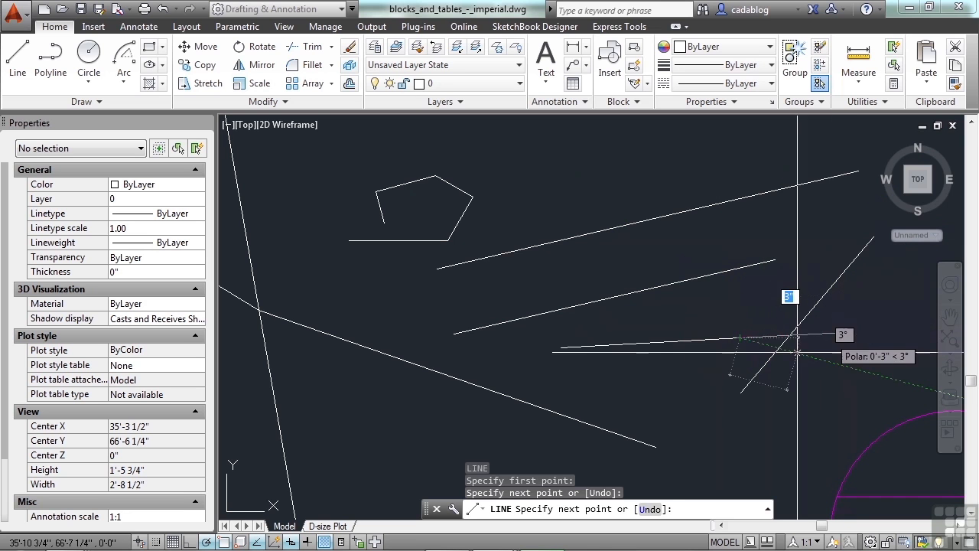
{"action": "key", "text": "Escape"}
{"action": "key", "text": "Escape"}
{"action": "key", "text": "Escape"}
Delete the additional polar angle and set the polar increment angle to 45 degrees
{"action": "type", "text": "os"}
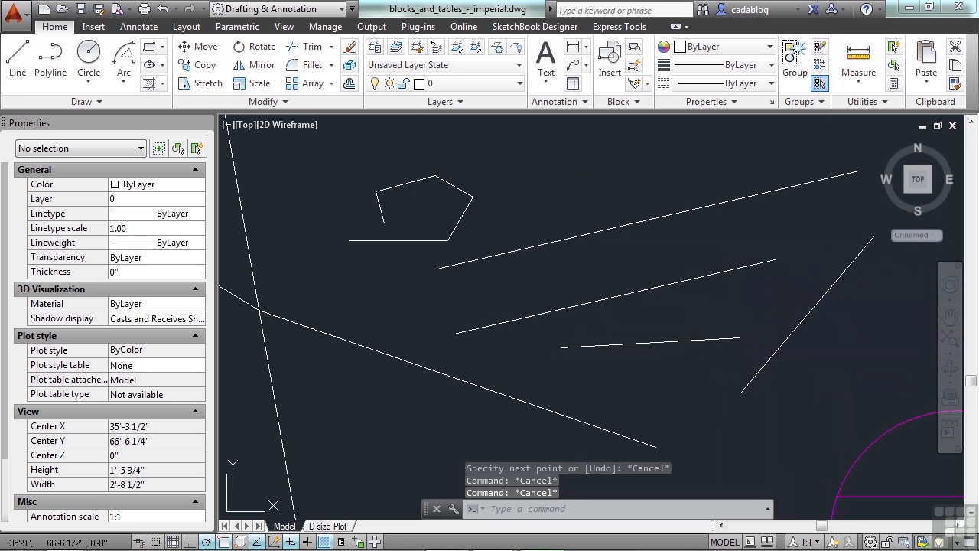
{"action": "key", "text": "Return"}
{"action": "left_click", "coordinate": [583, 116]}
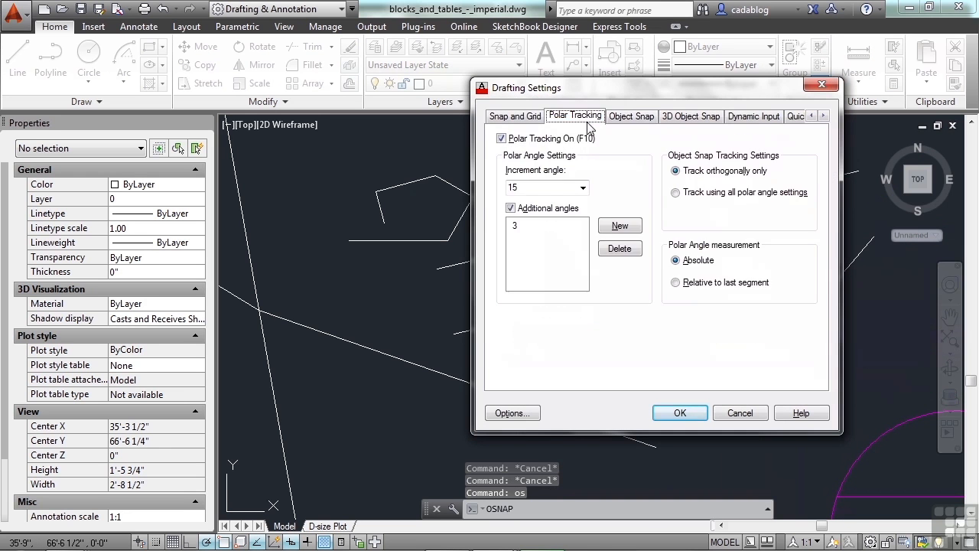
{"action": "left_click", "coordinate": [620, 248]}
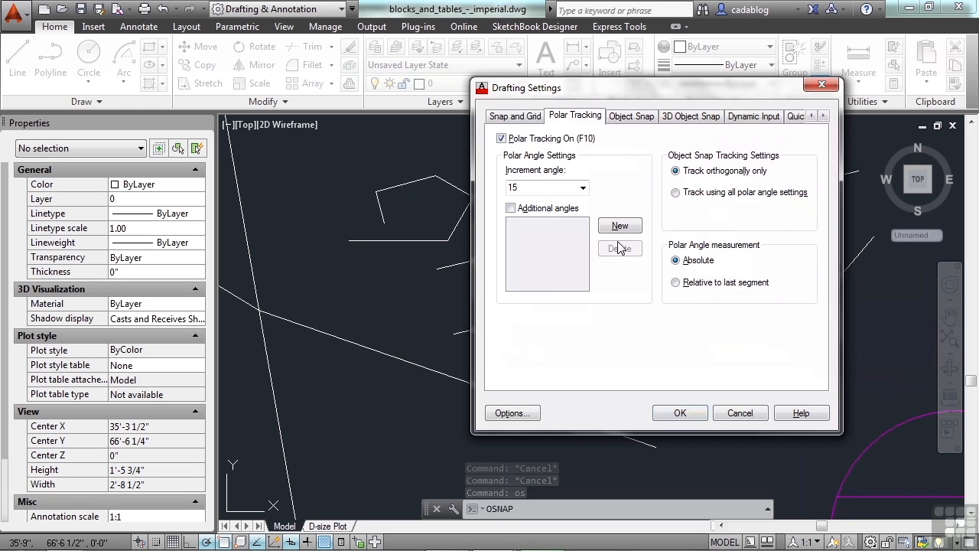
{"action": "left_click", "coordinate": [583, 187]}
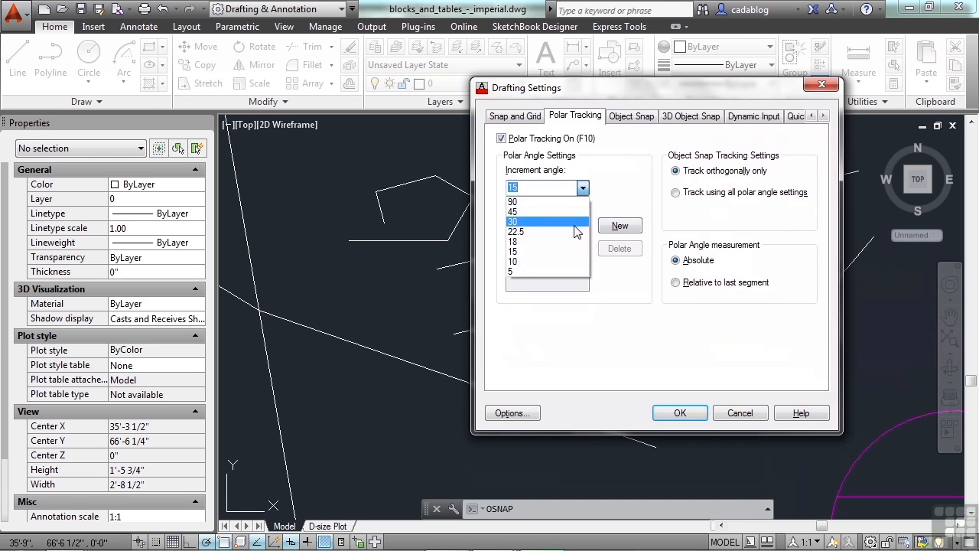
{"action": "left_click", "coordinate": [557, 212]}
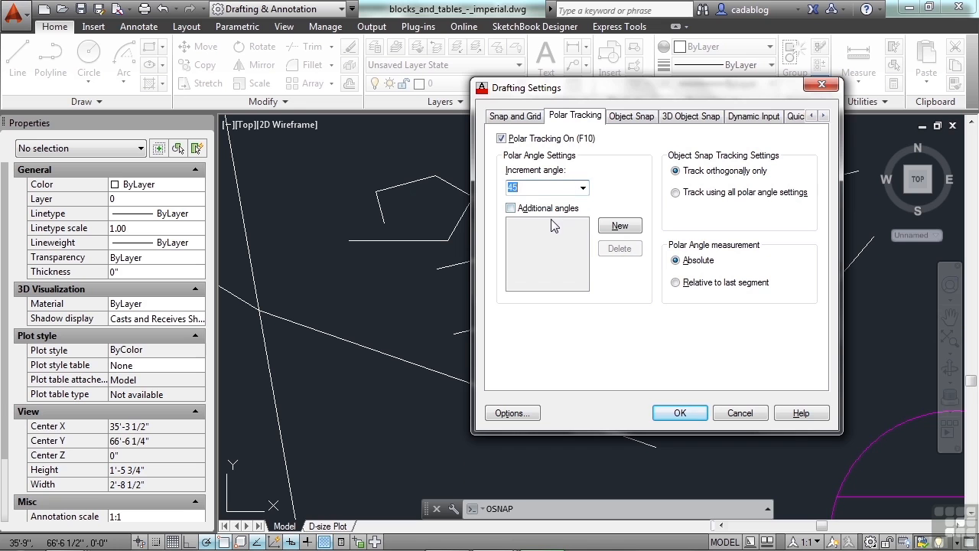
{"action": "left_click", "coordinate": [547, 212]}
Add 20 as an additional polar tracking angle and accept the drafting settings
{"action": "left_click", "coordinate": [620, 225]}
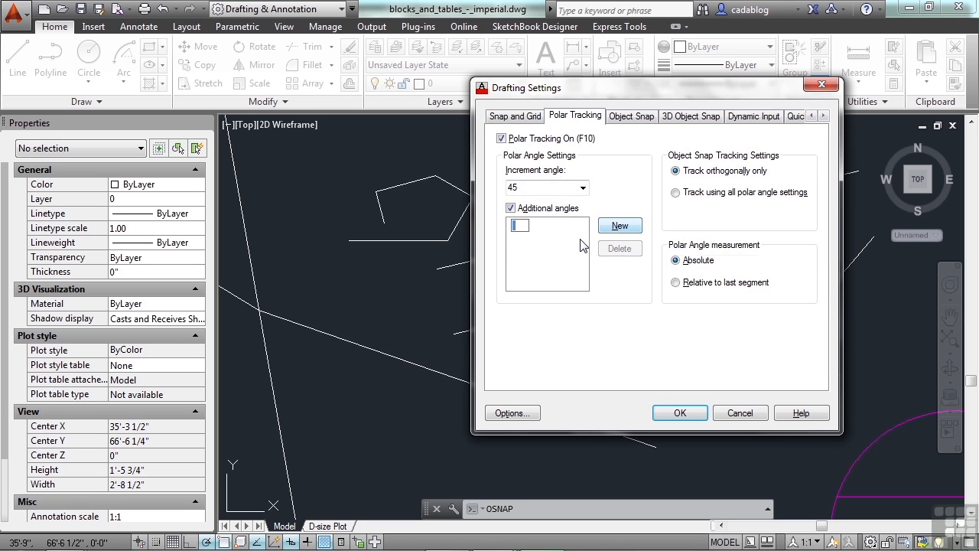
{"action": "type", "text": "20"}
{"action": "key", "text": "Return"}
{"action": "left_click", "coordinate": [684, 417]}
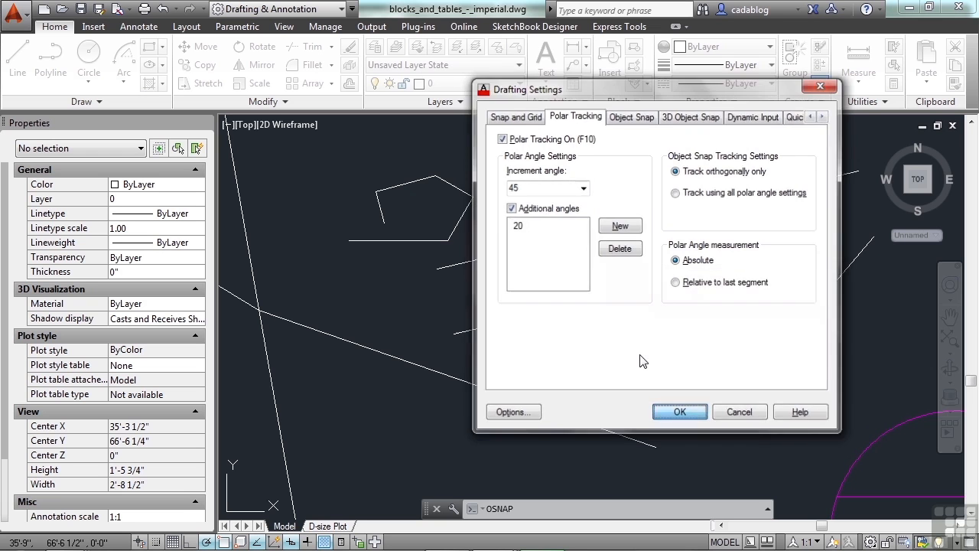
Try out the polar tracking angles with a line started below the open five-segment outline, and cancel the line
{"action": "type", "text": "l"}
{"action": "key", "text": "Return"}
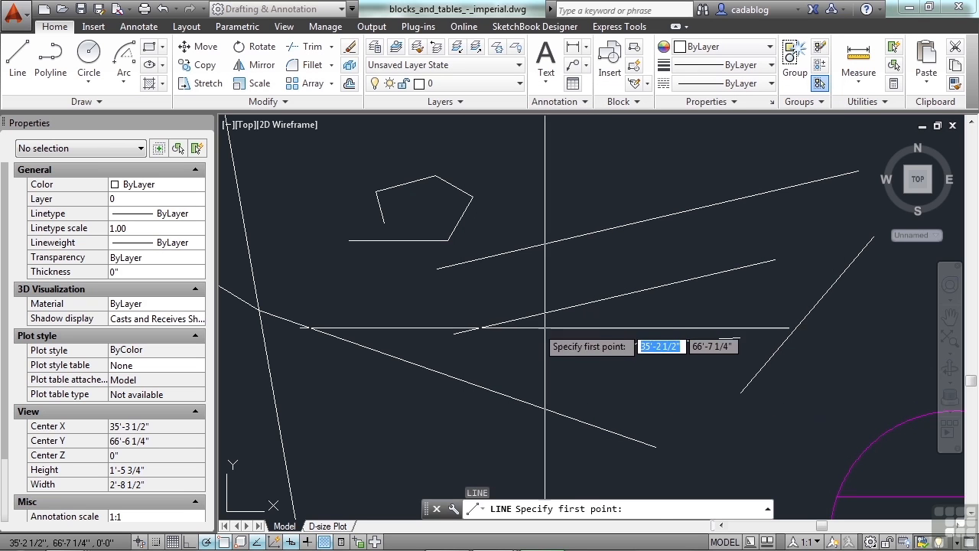
{"action": "left_click", "coordinate": [396, 291]}
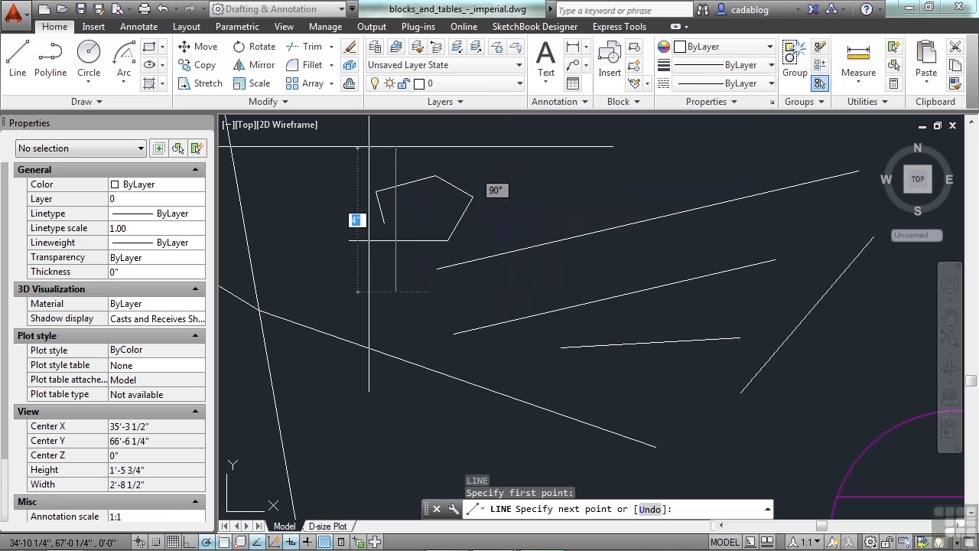
{"action": "key", "text": "Escape"}
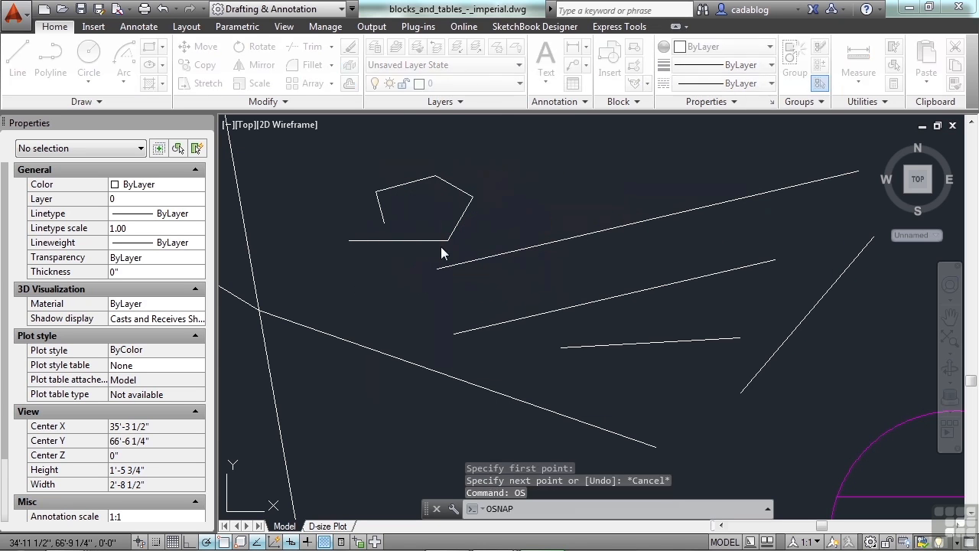
Review the object snap modes in the drafting settings and close them without making changes
{"action": "type", "text": "os"}
{"action": "key", "text": "Return"}
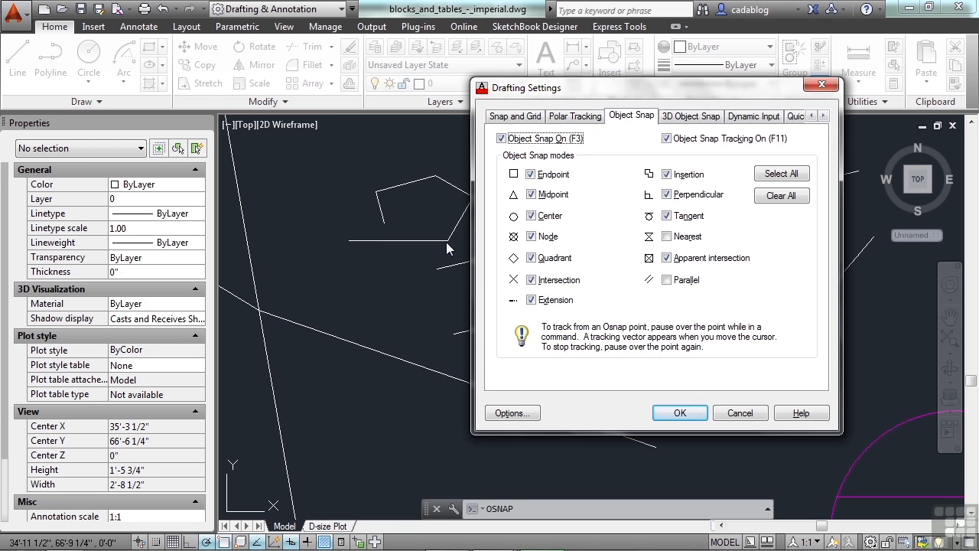
{"action": "left_click", "coordinate": [739, 413]}
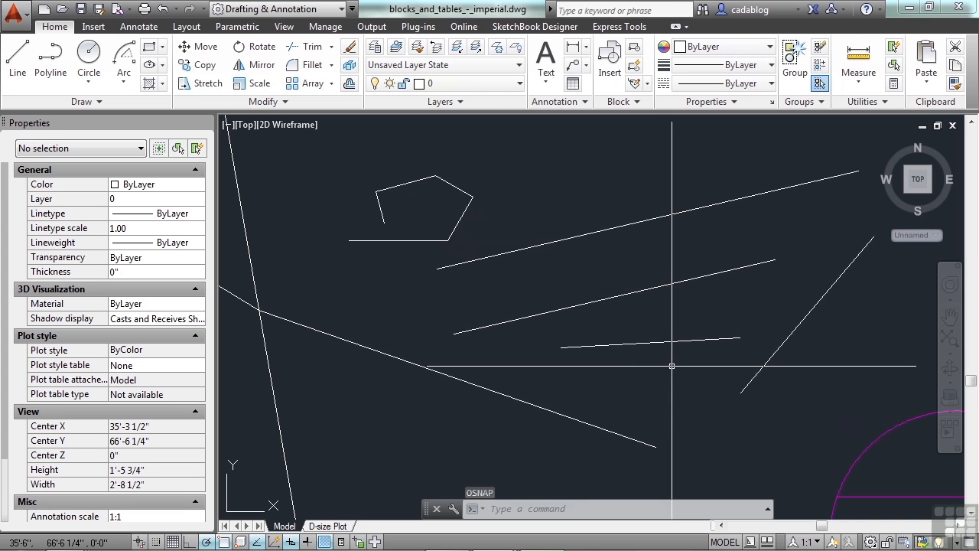